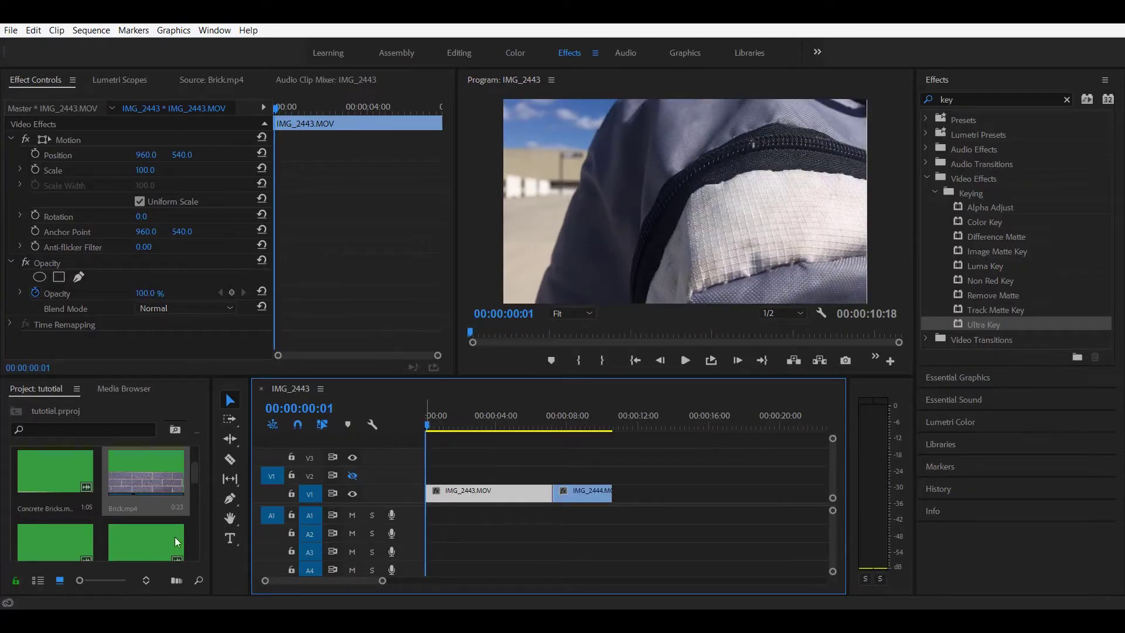
- Open the green-screen Brick.mp4 clip for preview in the Source monitor
{"action": "double_click", "coordinate": [142, 482]}
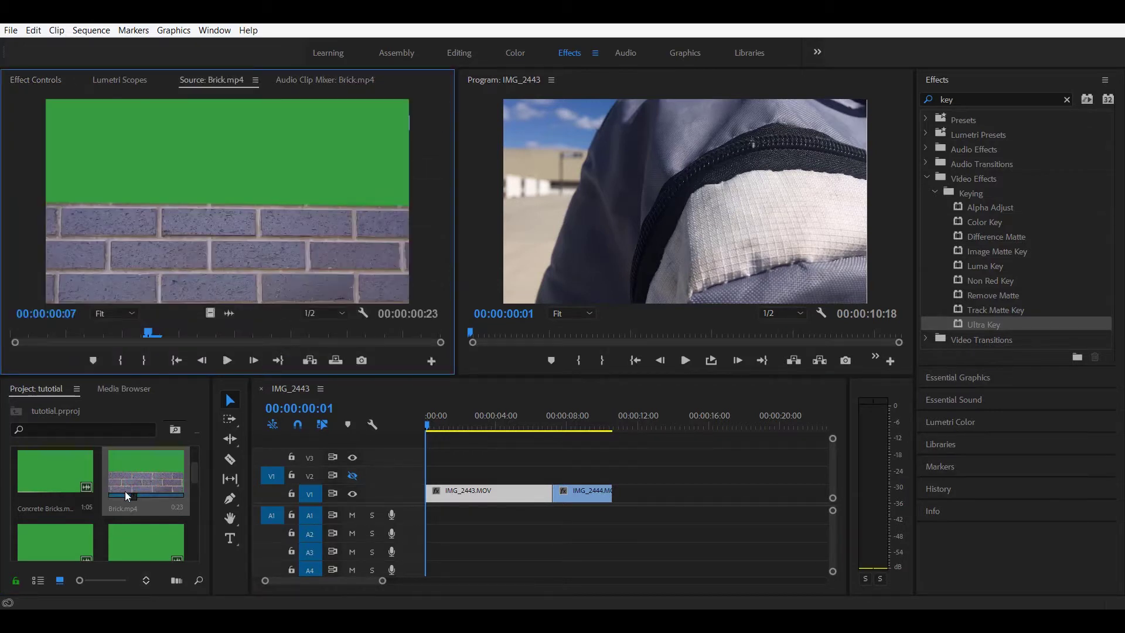
- Drop Brick.mp4's video onto V2 near 8 seconds and push IMG_2444 later, leaving a gap
{"action": "left_click_drag", "start_coordinate": [209, 315], "coordinate": [549, 471]}
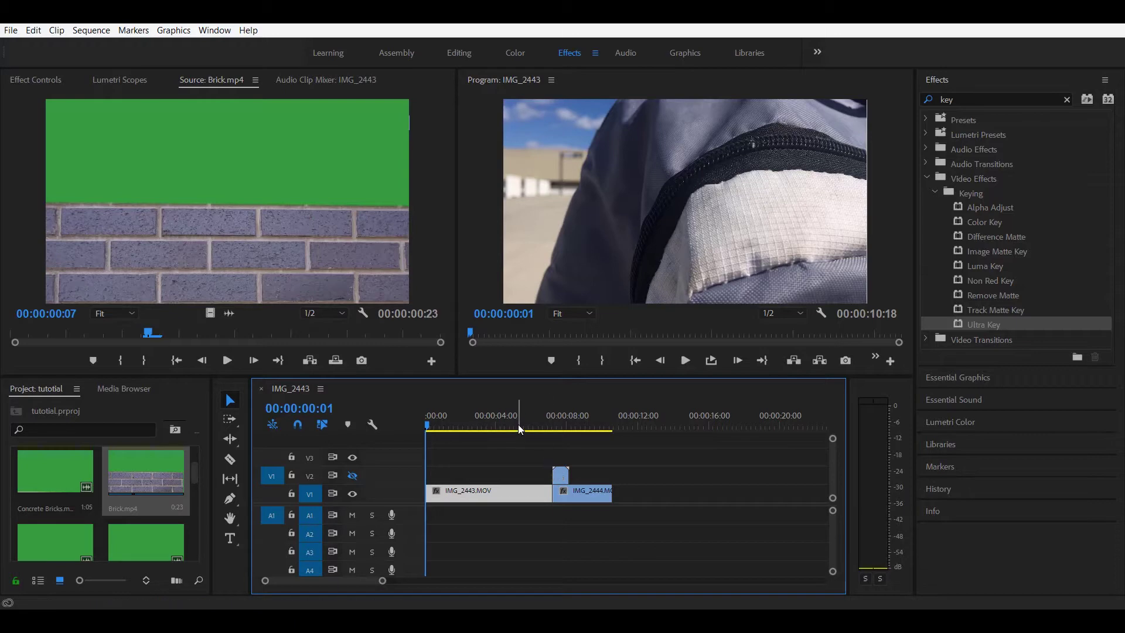
{"action": "left_click_drag", "start_coordinate": [582, 492], "coordinate": [630, 492]}
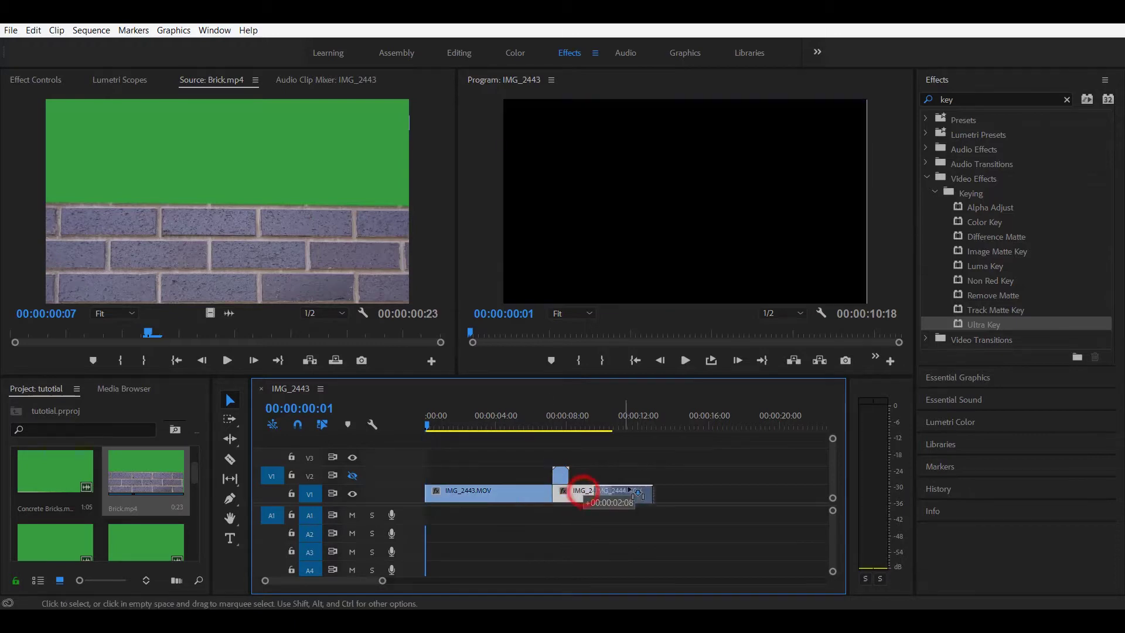
{"action": "mouse_move", "coordinate": [514, 417]}
{"action": "left_mouse_down"}
{"action": "mouse_move", "coordinate": [535, 427]}
{"action": "mouse_move", "coordinate": [496, 428]}
{"action": "mouse_move", "coordinate": [528, 431]}
{"action": "left_mouse_up"}
{"action": "left_click", "coordinate": [528, 498]}
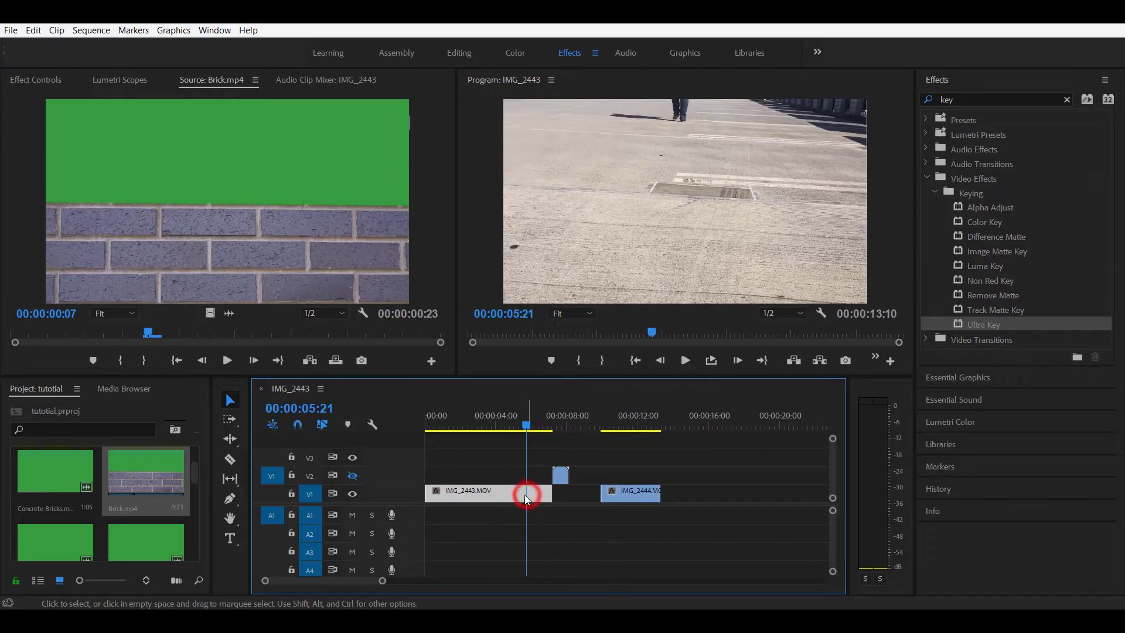
- Cut IMG_2443.MOV at the playhead at 5:21 with the Razor tool
{"action": "left_click", "coordinate": [230, 459]}
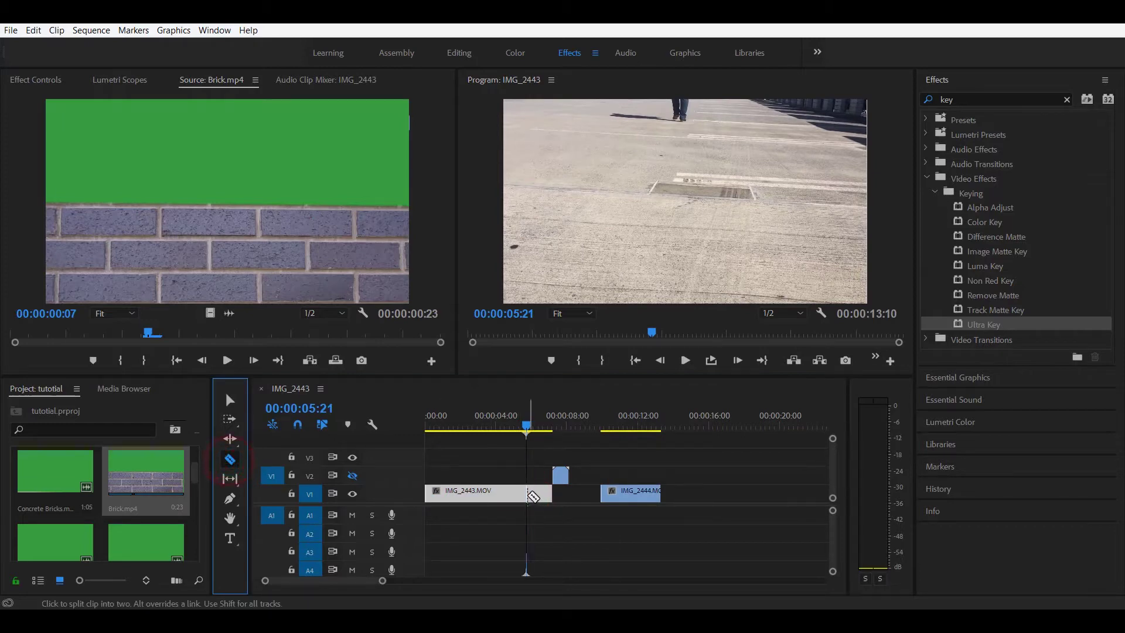
{"action": "left_click", "coordinate": [526, 495]}
{"action": "left_click", "coordinate": [227, 401]}
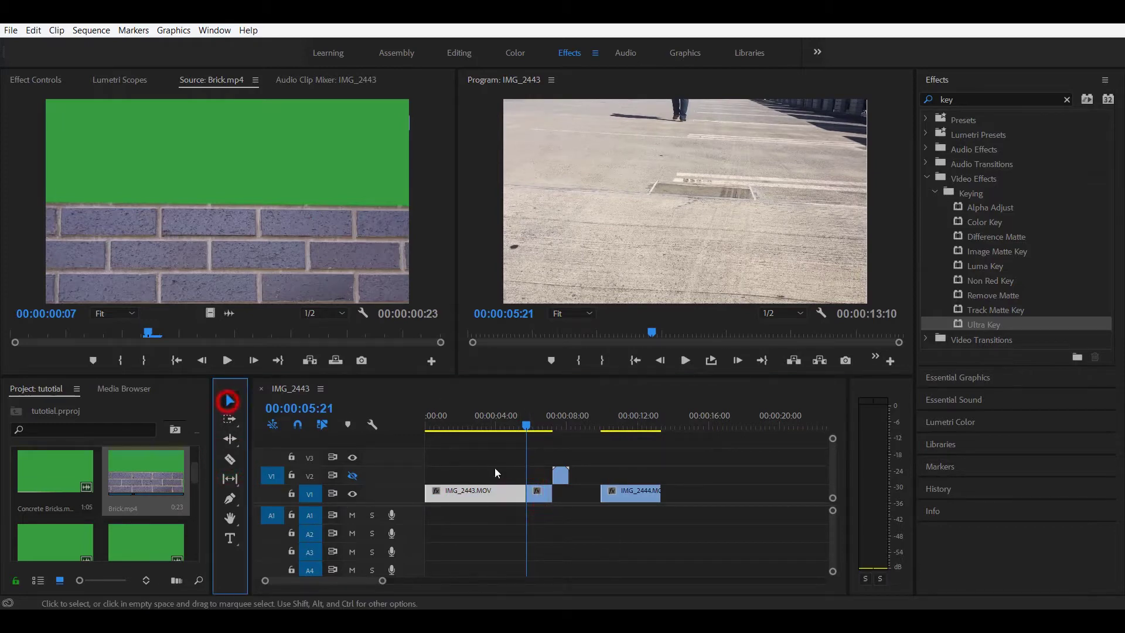
- Slow the split-off end of IMG_2443 to 60% with Optical Flow, making it 00:00:02:15 long
{"action": "right_click", "coordinate": [535, 499]}
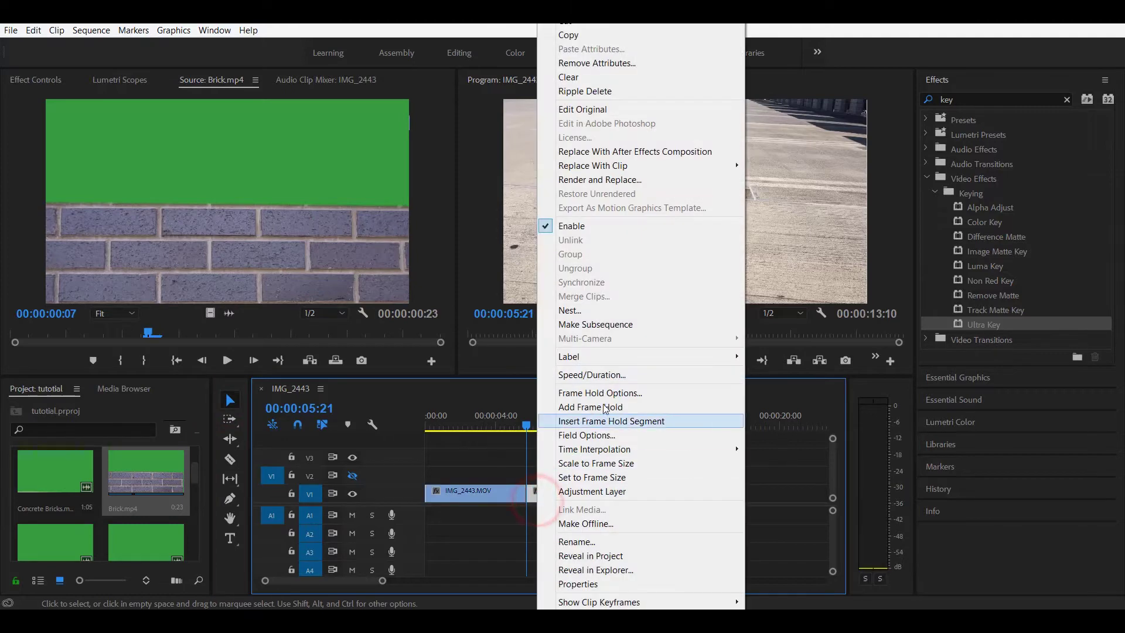
{"action": "left_click", "coordinate": [612, 375]}
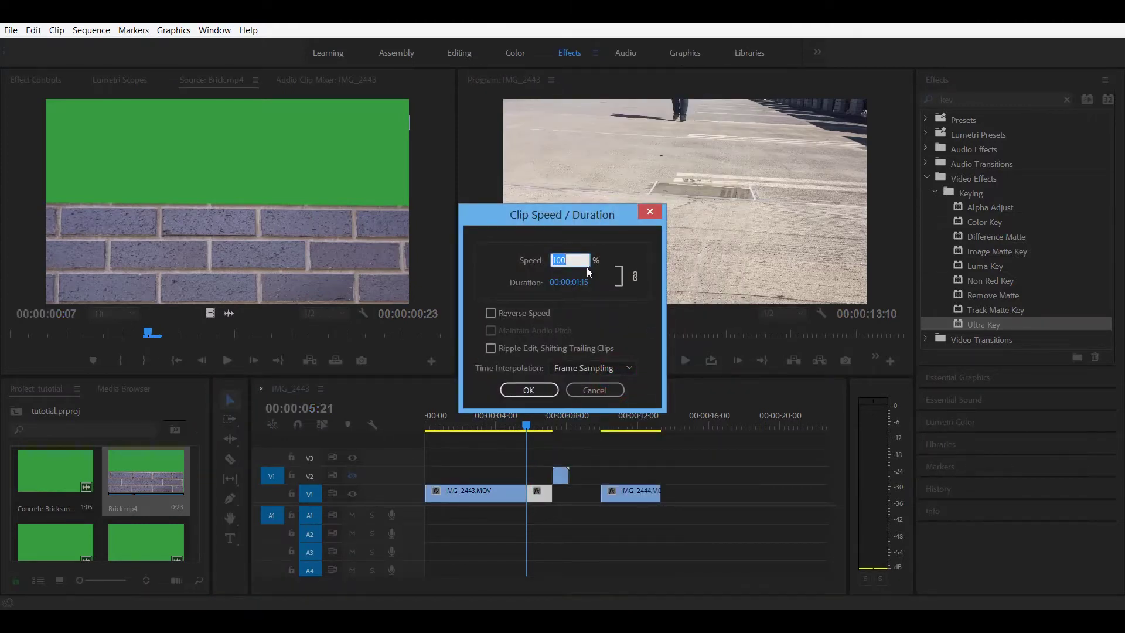
{"action": "left_click", "coordinate": [571, 368]}
{"action": "left_click", "coordinate": [574, 415]}
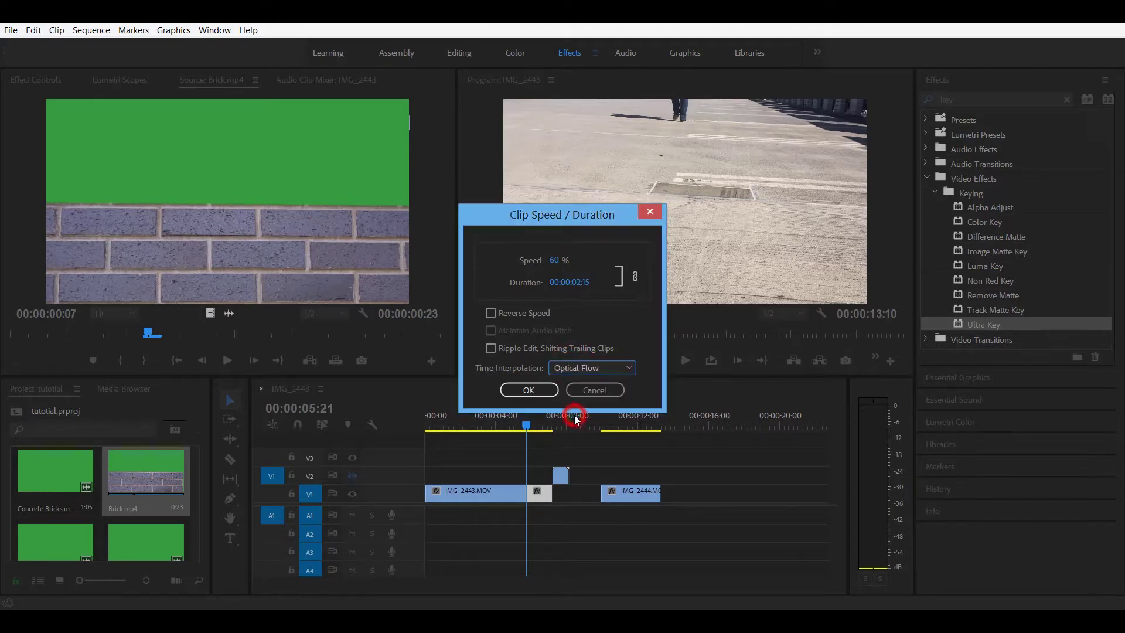
{"action": "left_click", "coordinate": [531, 389]}
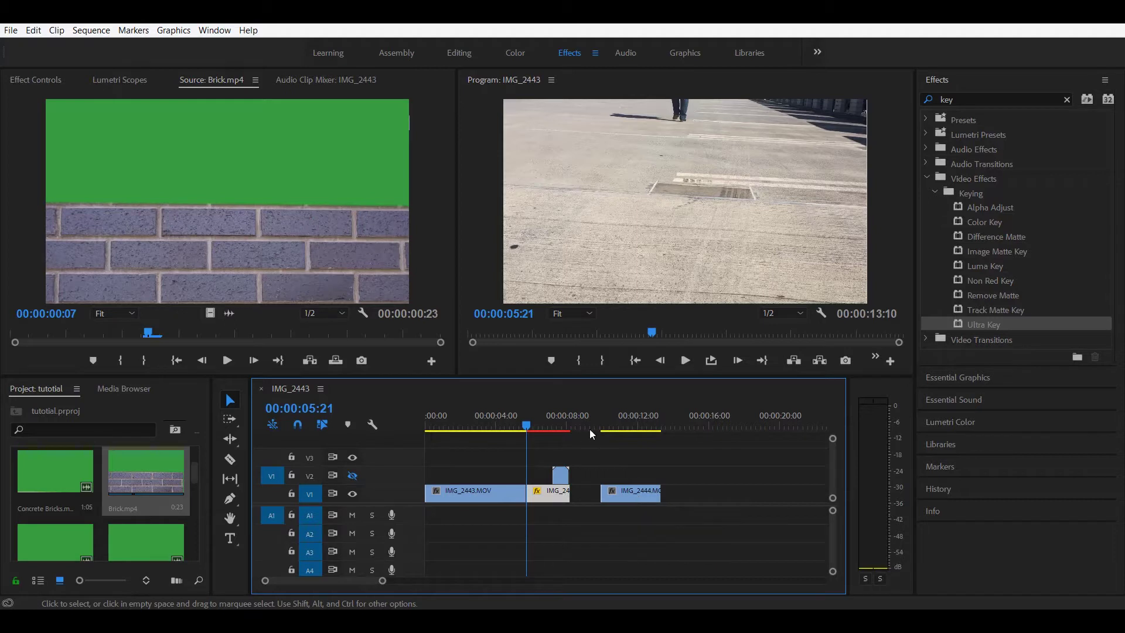
{"action": "left_click_drag", "start_coordinate": [583, 425], "coordinate": [613, 426]}
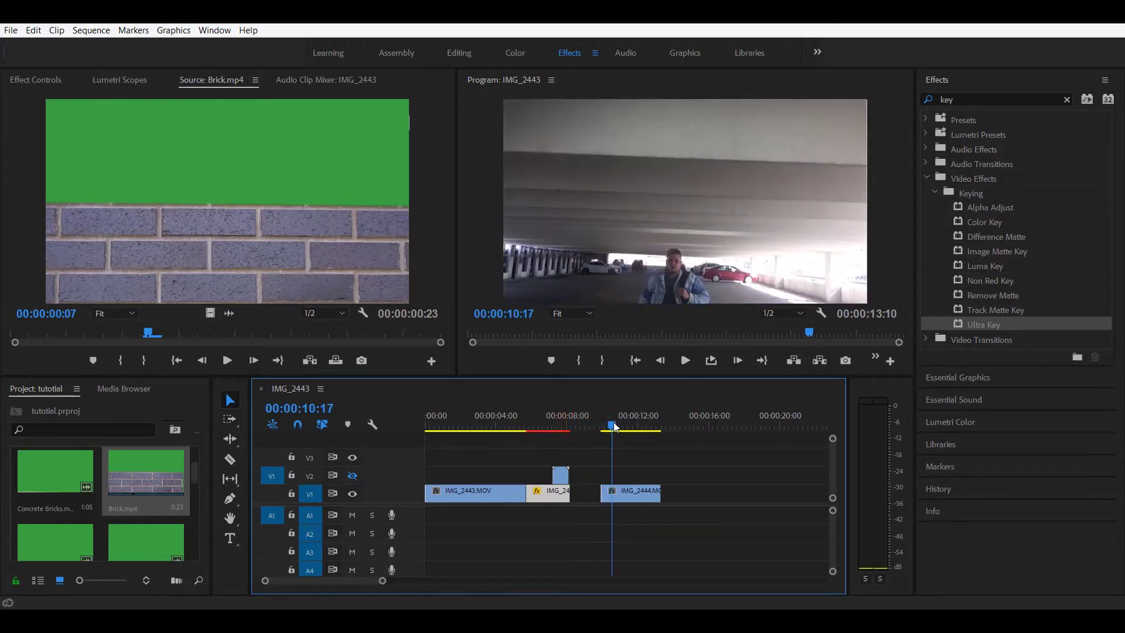
- Split IMG_2444 at the playhead and move its first piece right after the slowed IMG_2443 clip
{"action": "left_click", "coordinate": [230, 460]}
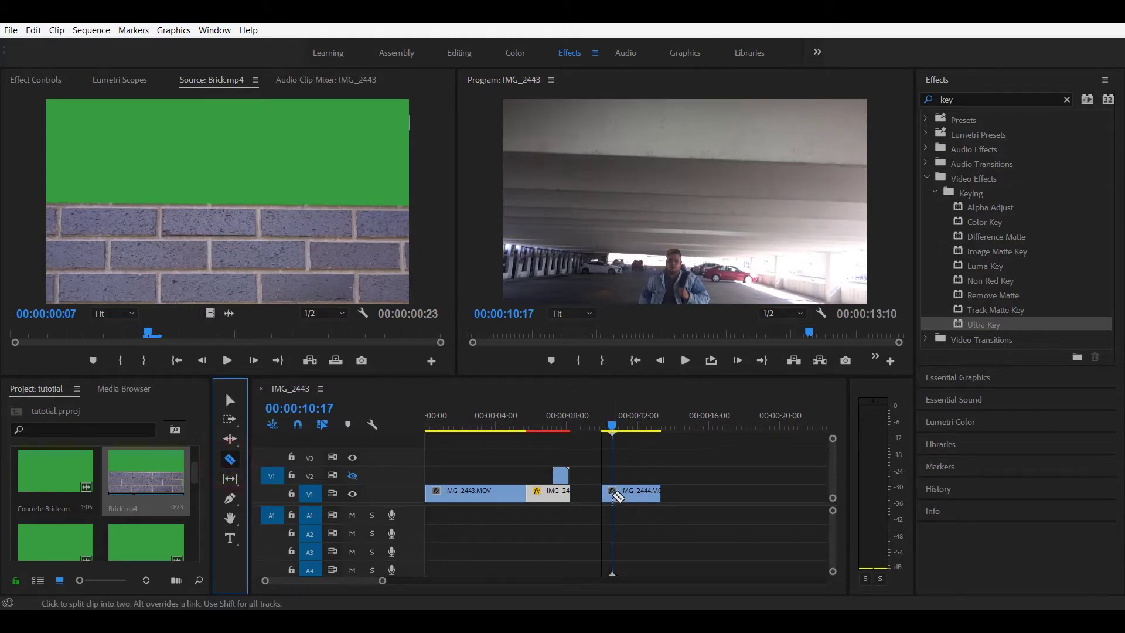
{"action": "left_click", "coordinate": [612, 495]}
{"action": "left_click", "coordinate": [228, 400]}
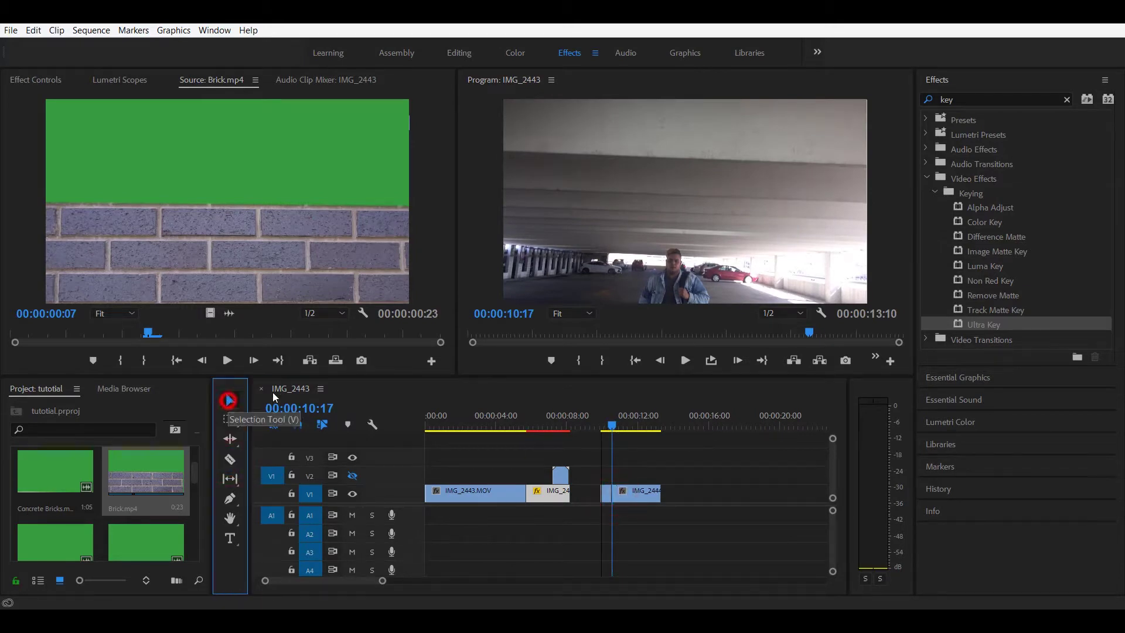
{"action": "right_click", "coordinate": [607, 493]}
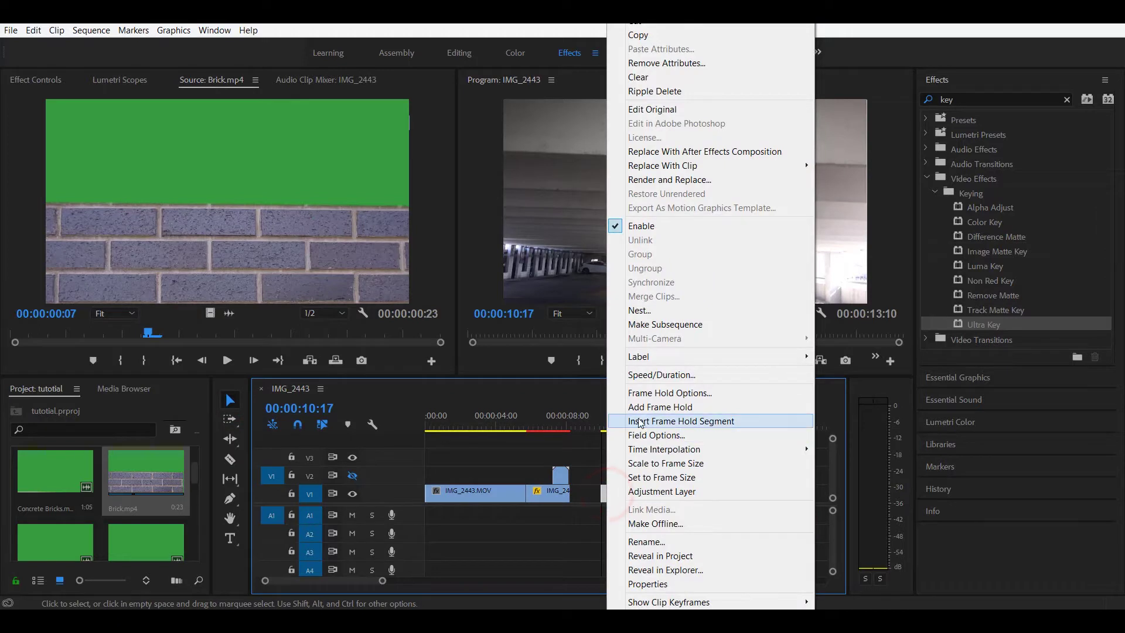
{"action": "left_click", "coordinate": [606, 496]}
{"action": "left_click_drag", "start_coordinate": [606, 497], "coordinate": [576, 496]}
- Set that IMG_2444 piece to 60% speed with Optical Flow and close the gap behind it
{"action": "right_click", "coordinate": [576, 495]}
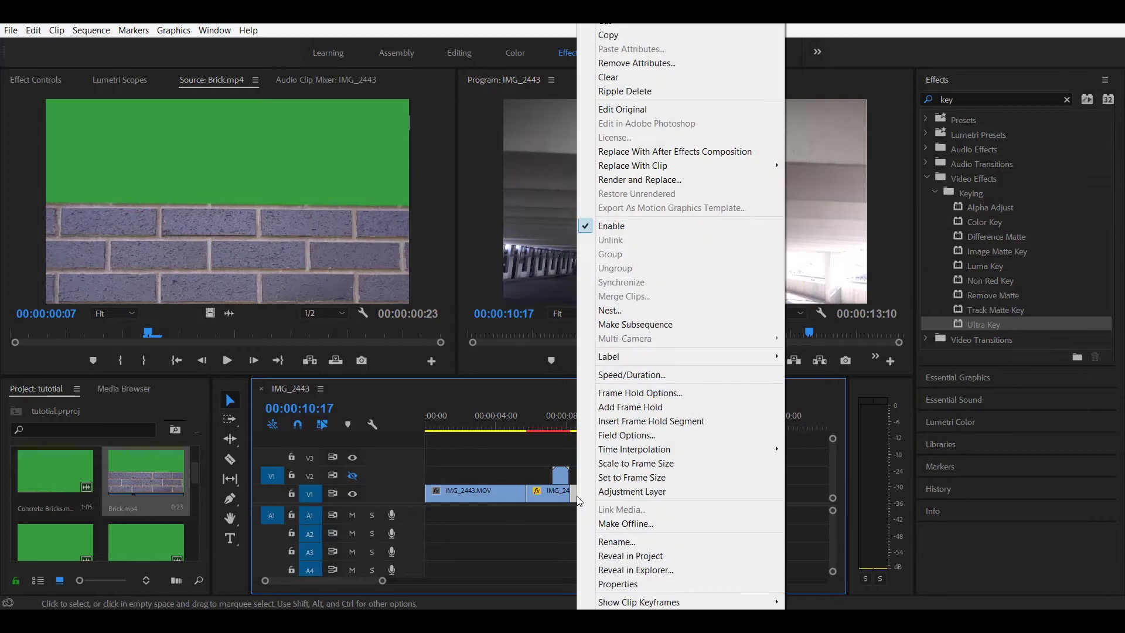
{"action": "left_click", "coordinate": [660, 381]}
{"action": "type", "text": "60"}
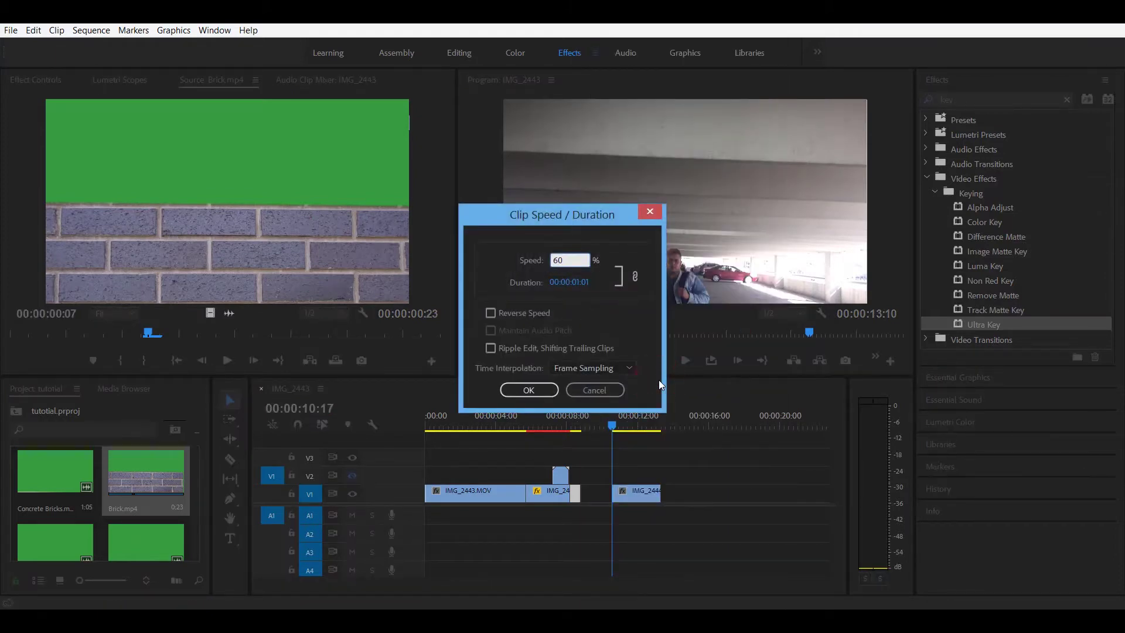
{"action": "left_click", "coordinate": [612, 366]}
{"action": "left_click", "coordinate": [586, 416]}
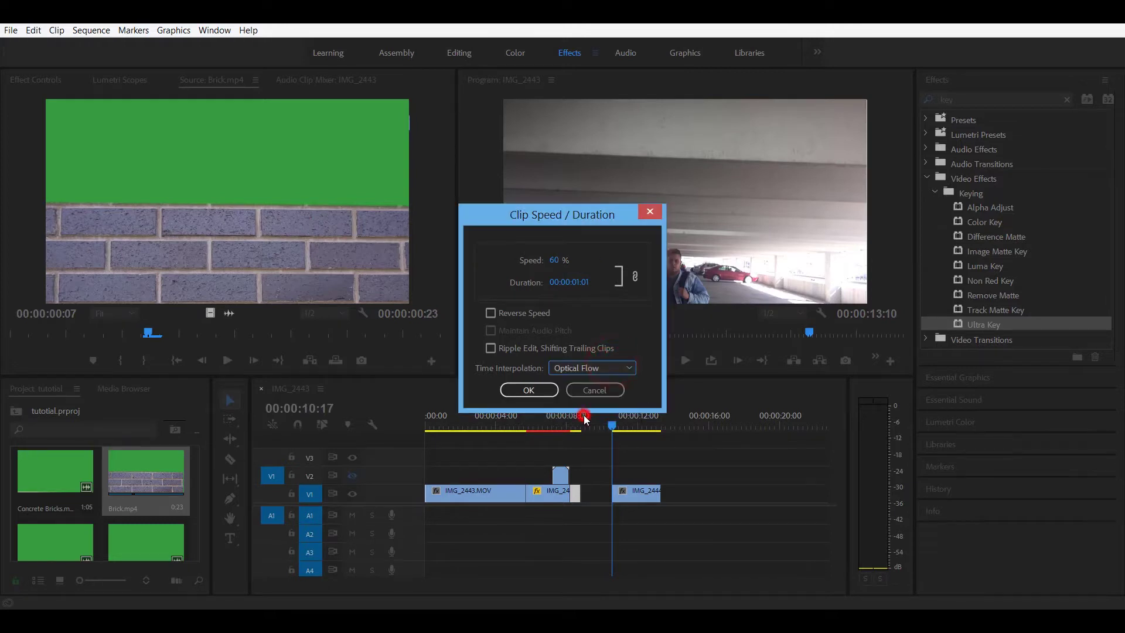
{"action": "left_click", "coordinate": [529, 389]}
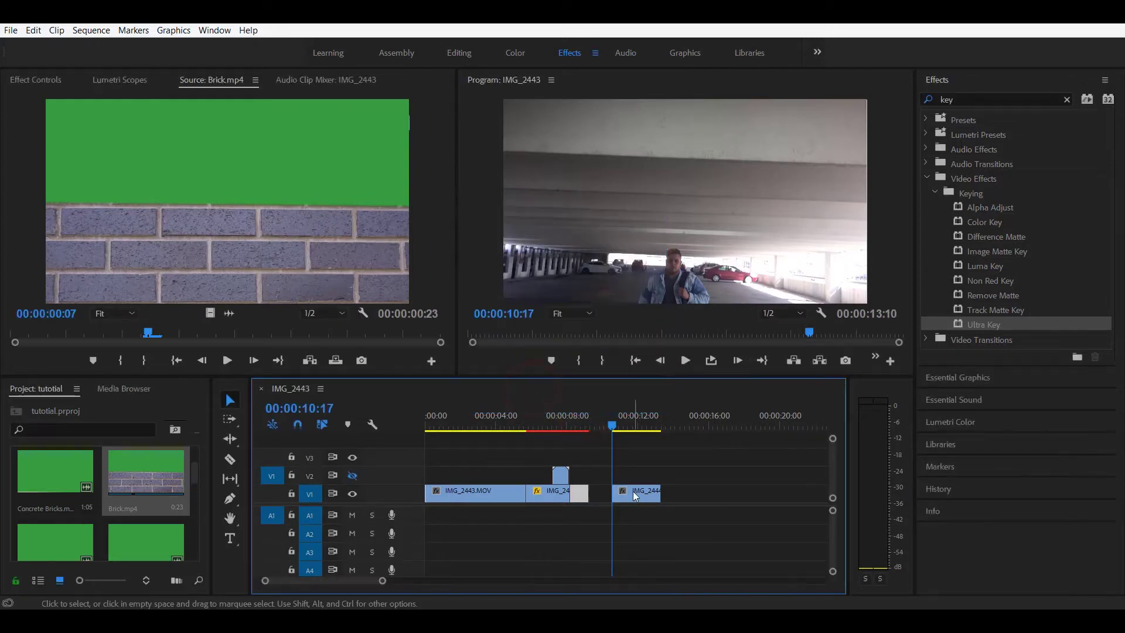
{"action": "left_click_drag", "start_coordinate": [633, 491], "coordinate": [595, 490]}
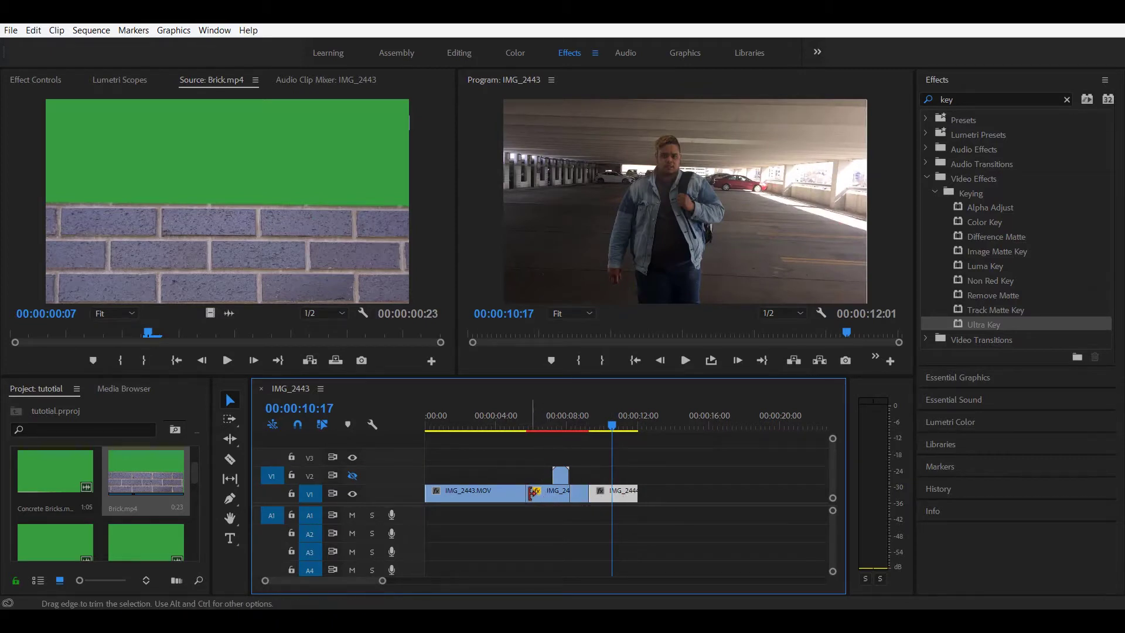
- Extend the slowed IMG_2443.MOV clip's end to fill the gap
{"action": "left_click", "coordinate": [495, 496]}
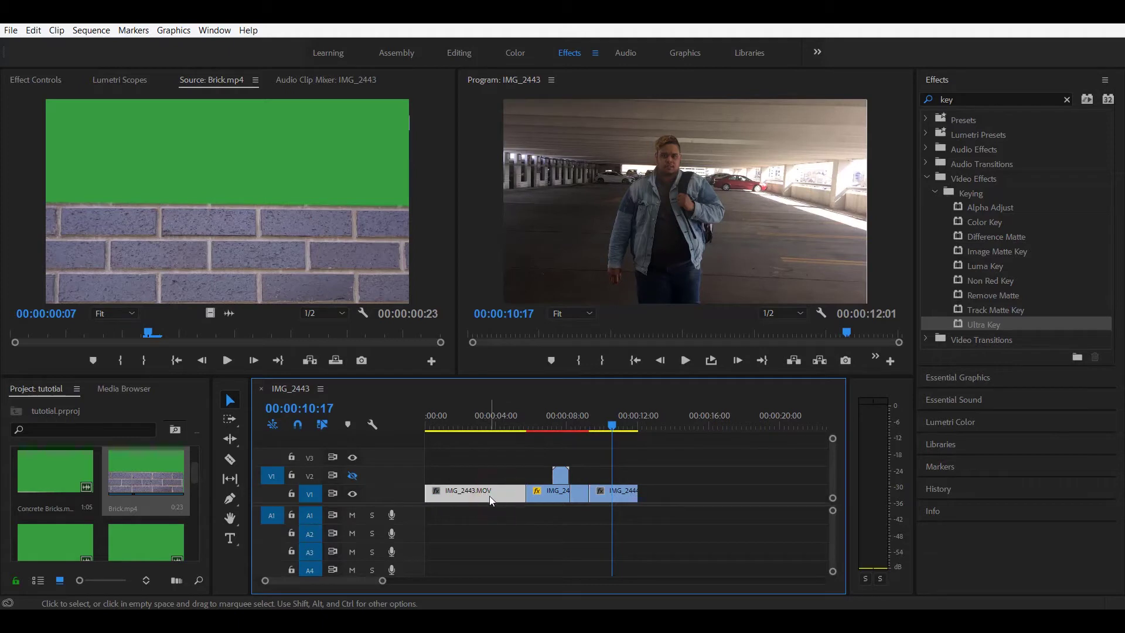
{"action": "left_click", "coordinate": [543, 492]}
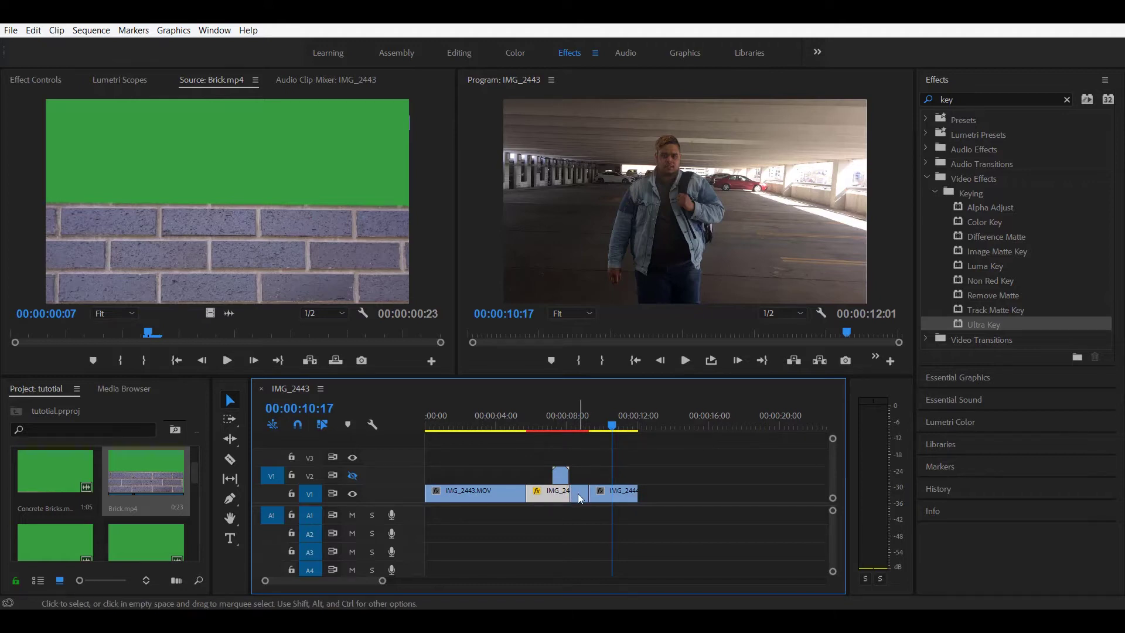
{"action": "mouse_move", "coordinate": [576, 494]}
{"action": "left_mouse_down"}
{"action": "mouse_move", "coordinate": [609, 492]}
{"action": "mouse_move", "coordinate": [570, 481]}
{"action": "left_mouse_up"}
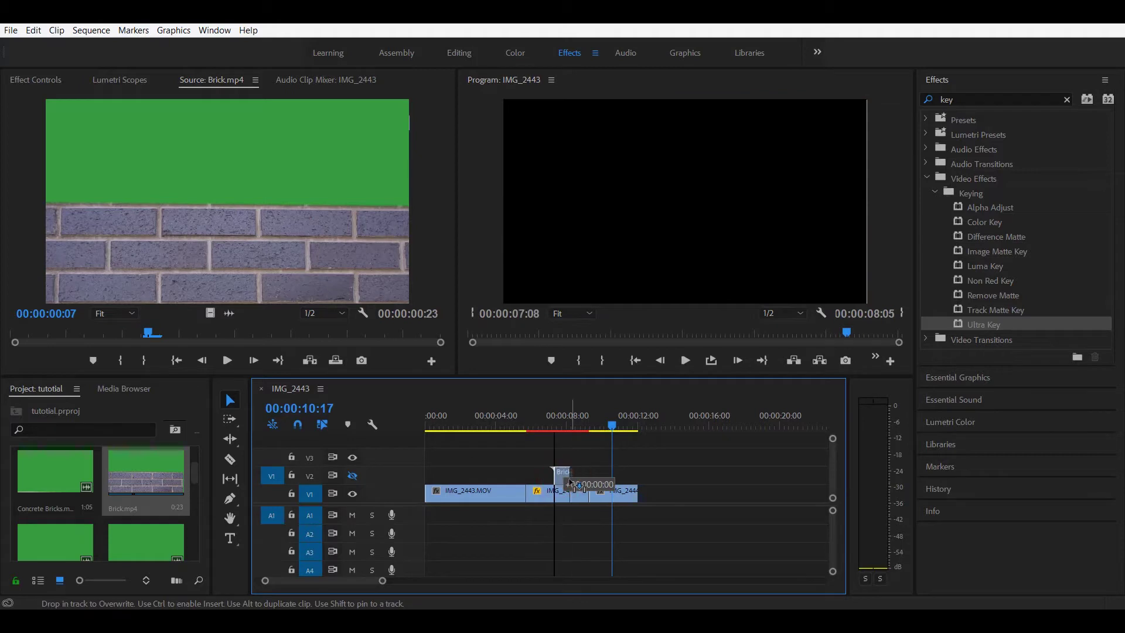
- Zoom into the transition and shift Brick.mp4 right on V2 so it covers the cut
{"action": "left_click_drag", "start_coordinate": [382, 582], "coordinate": [323, 581]}
{"action": "left_click_drag", "start_coordinate": [634, 477], "coordinate": [657, 476]}
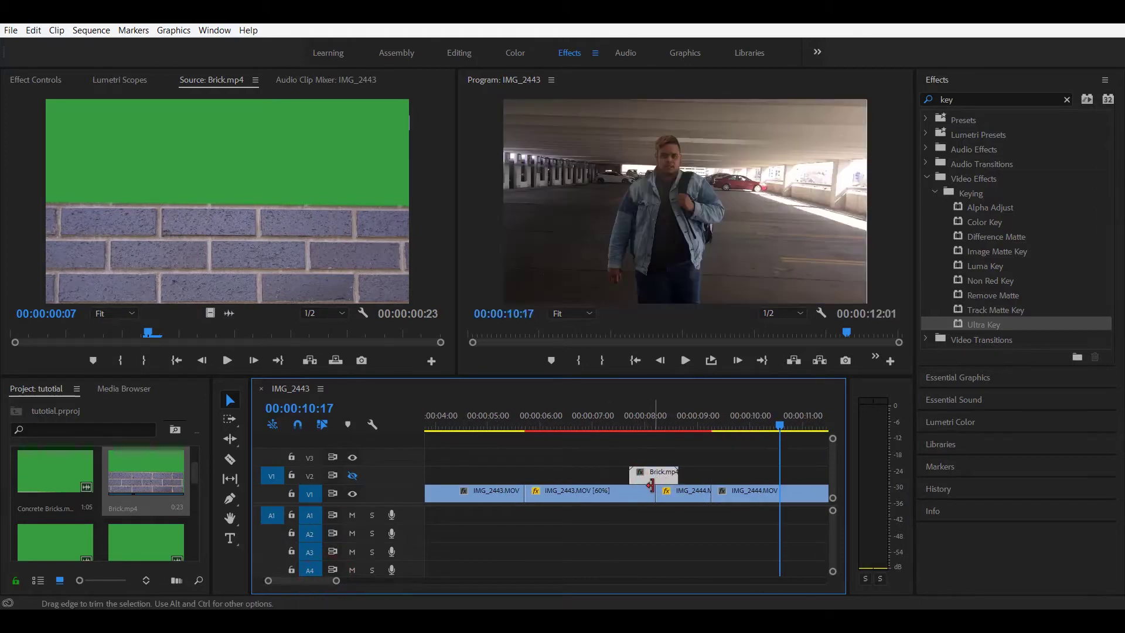
{"action": "left_click", "coordinate": [654, 475]}
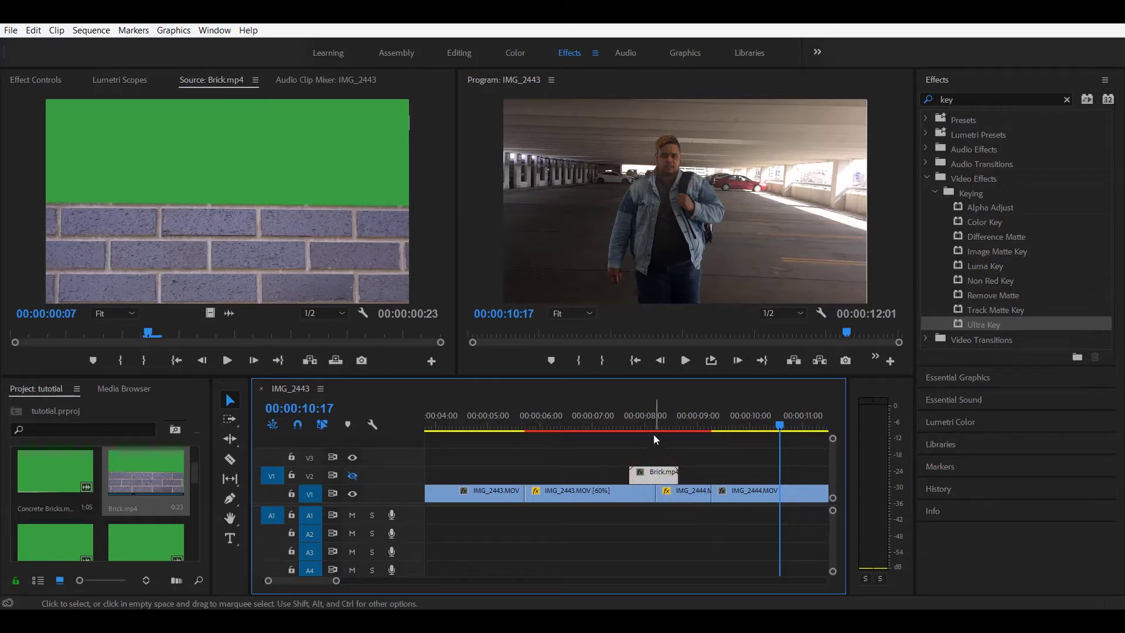
{"action": "left_click", "coordinate": [603, 425]}
{"action": "left_click", "coordinate": [607, 425]}
{"action": "left_click_drag", "start_coordinate": [610, 429], "coordinate": [657, 427]}
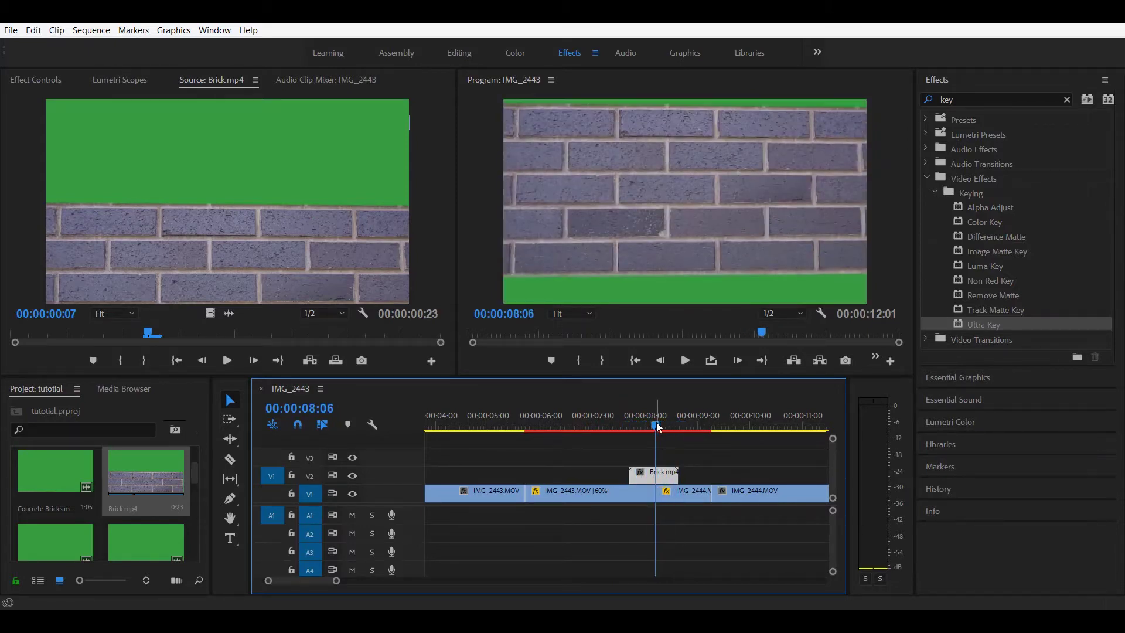
- Apply Ultra Key to Brick.mp4 and sample its green background as the Key Color
{"action": "left_click", "coordinate": [964, 101]}
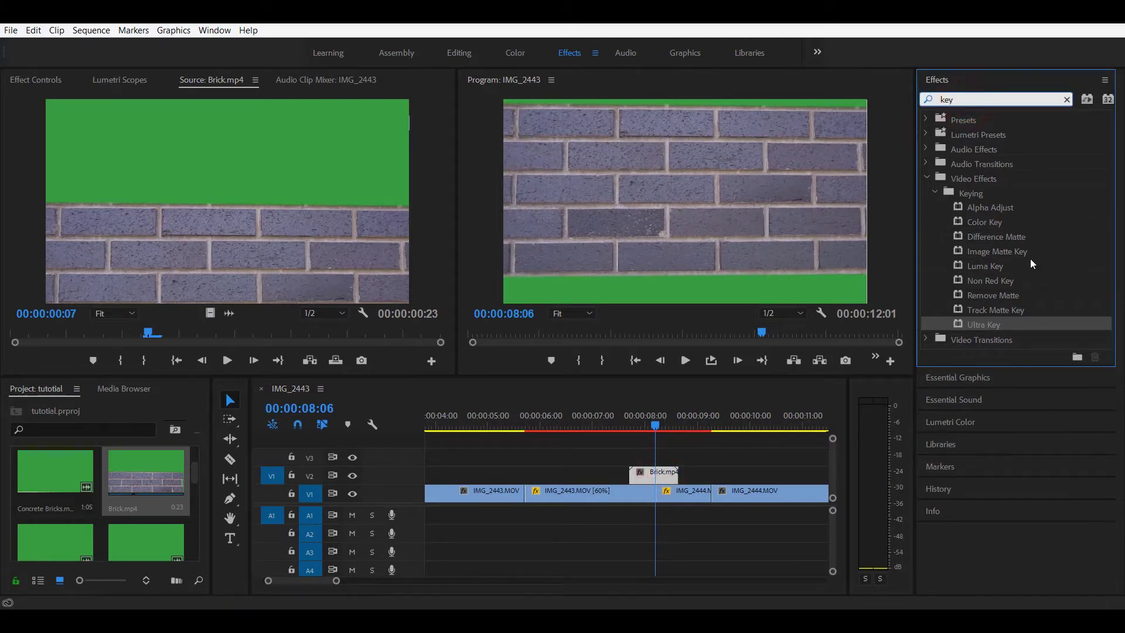
{"action": "left_click_drag", "start_coordinate": [983, 325], "coordinate": [662, 474]}
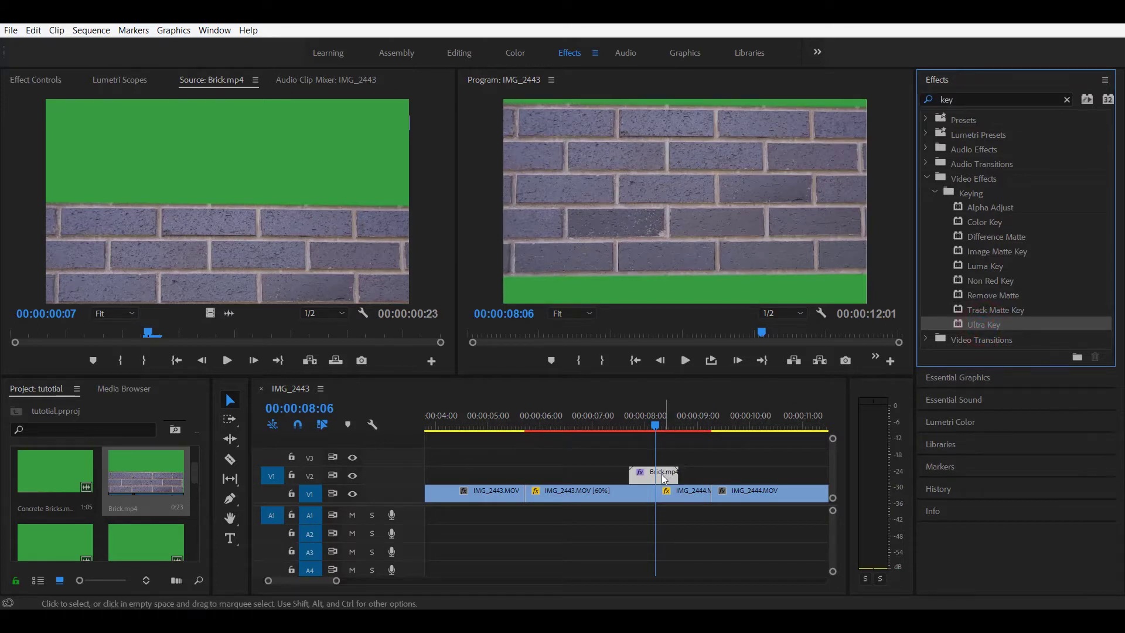
{"action": "left_click", "coordinate": [32, 79]}
{"action": "left_click_drag", "start_coordinate": [444, 180], "coordinate": [447, 286]}
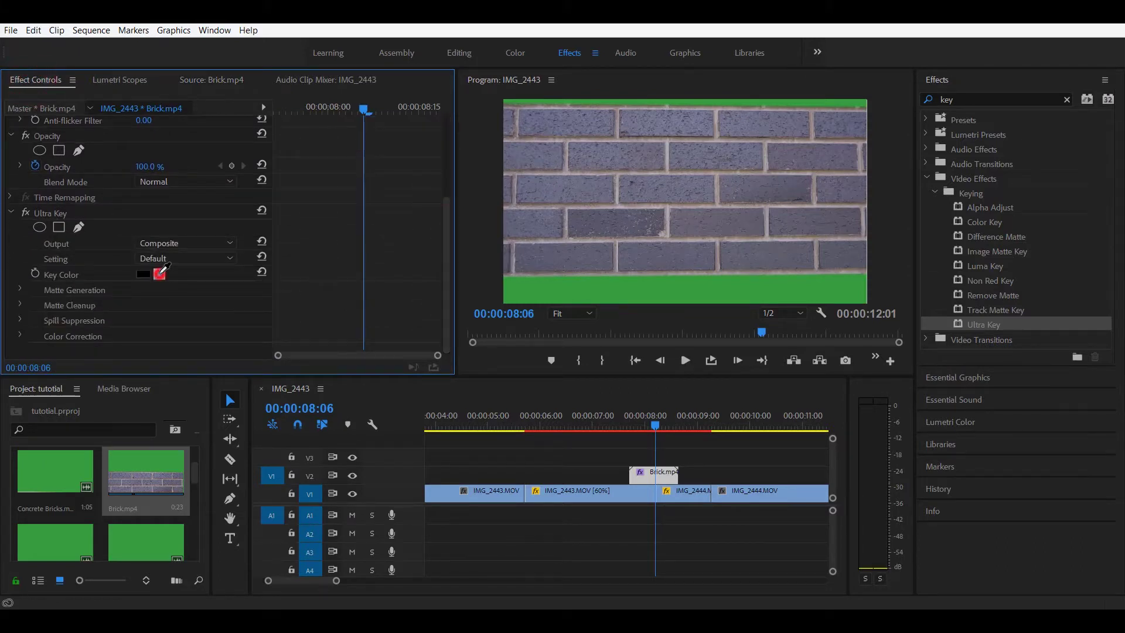
{"action": "left_click", "coordinate": [159, 273]}
{"action": "left_click", "coordinate": [580, 289]}
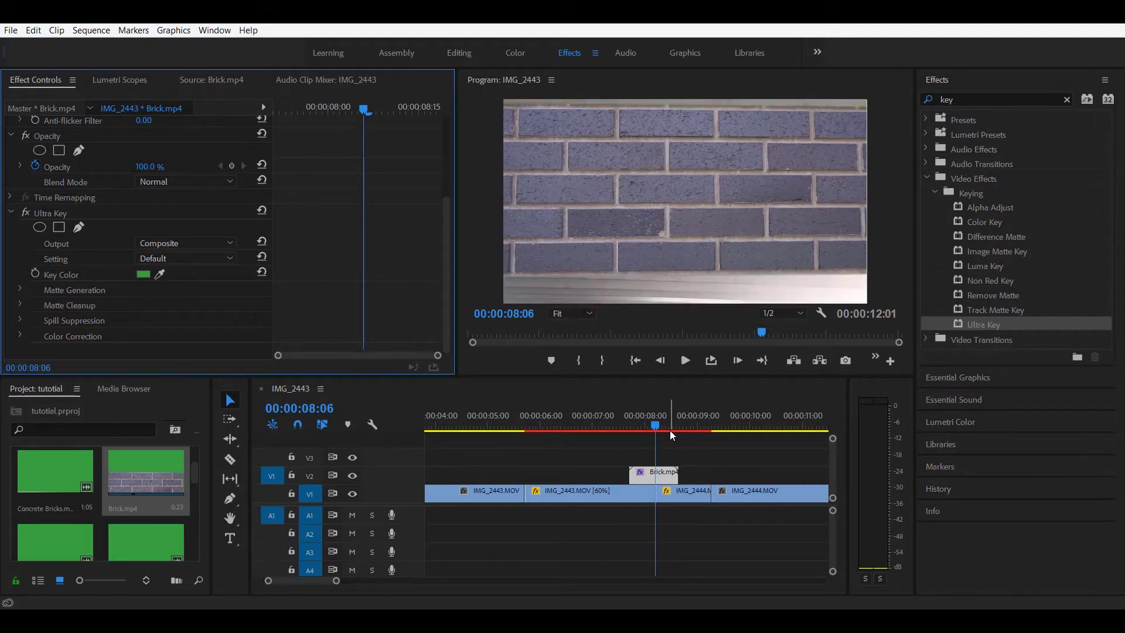
{"action": "left_click_drag", "start_coordinate": [657, 425], "coordinate": [623, 427]}
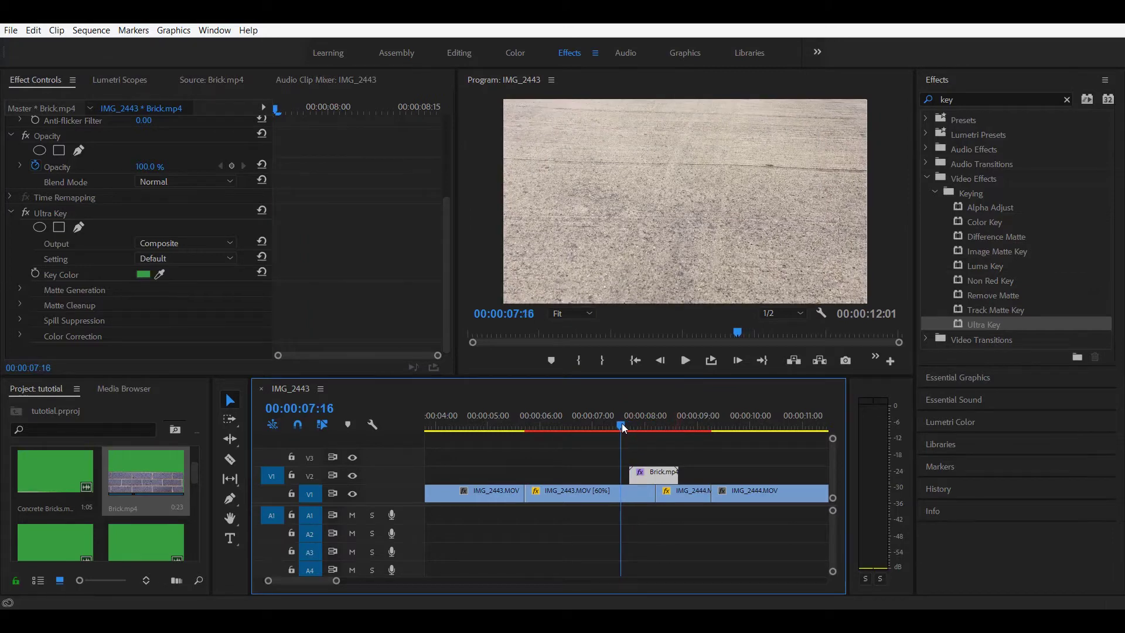
{"action": "left_click", "coordinate": [687, 362]}
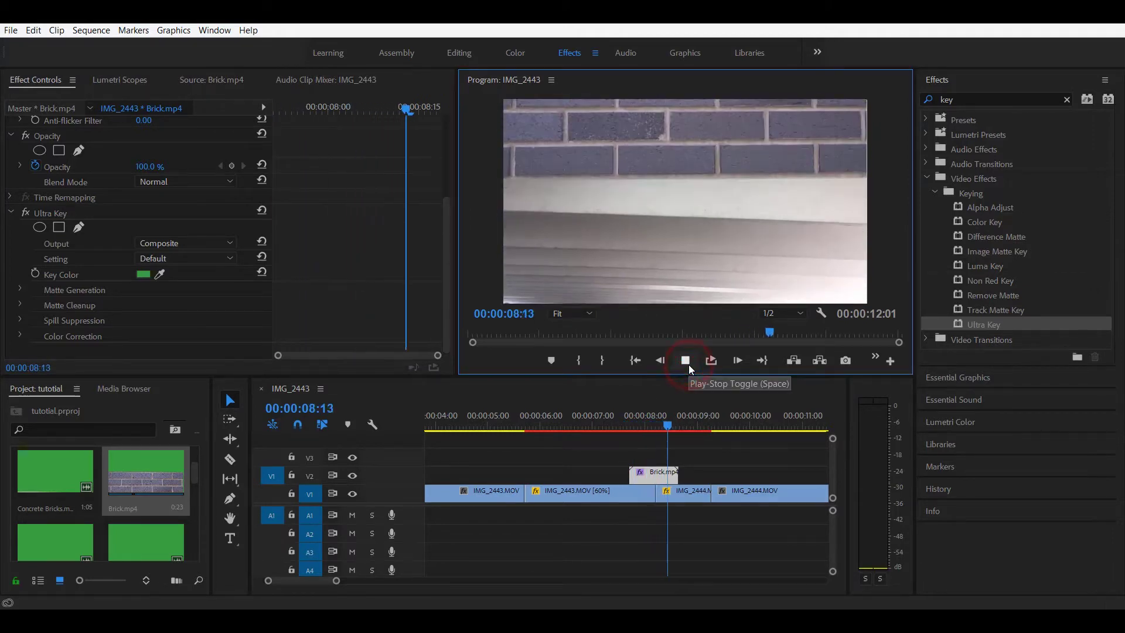
{"action": "left_click", "coordinate": [687, 364]}
{"action": "left_click_drag", "start_coordinate": [616, 420], "coordinate": [551, 414]}
{"action": "left_click", "coordinate": [684, 361]}
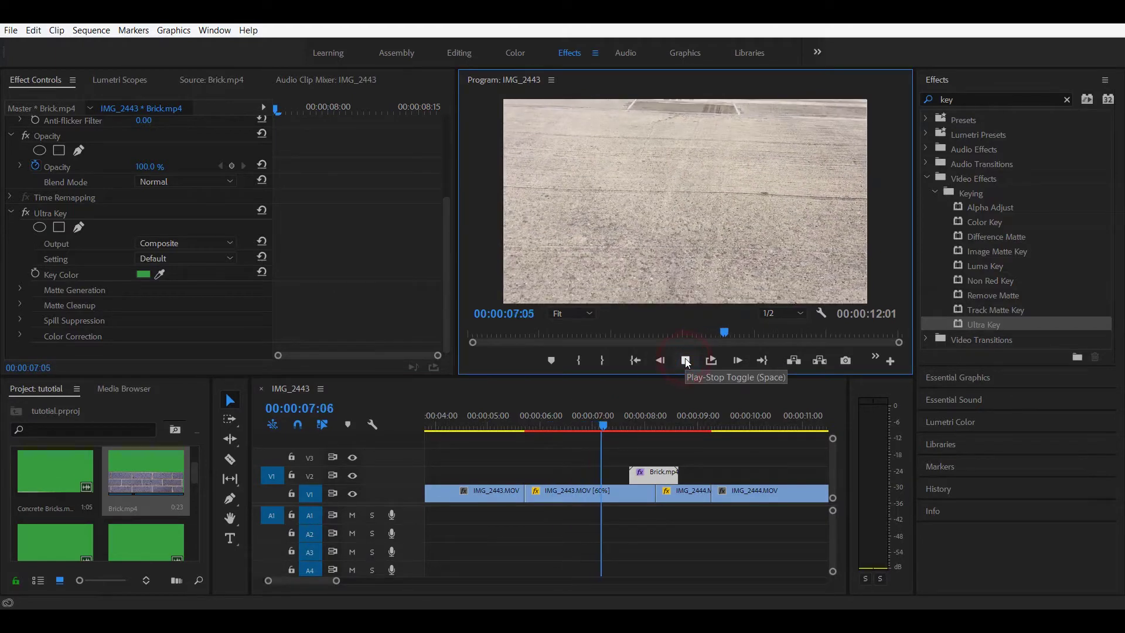
{"action": "left_click", "coordinate": [685, 361]}
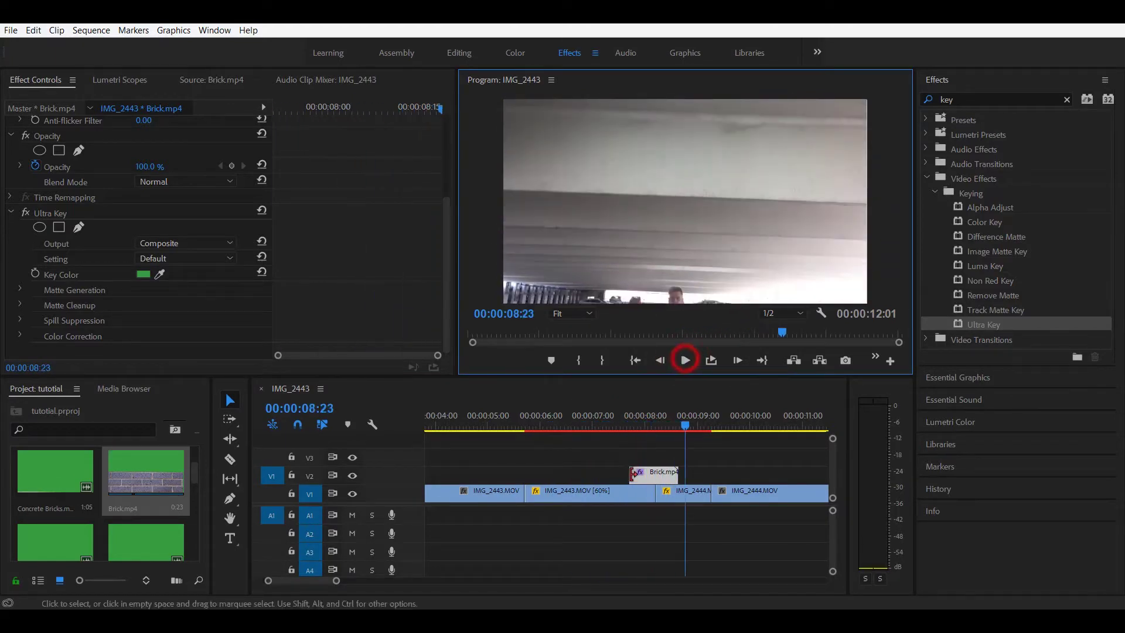
- Slow Brick.mp4 to 60% speed with Optical Flow time interpolation
{"action": "right_click", "coordinate": [643, 482]}
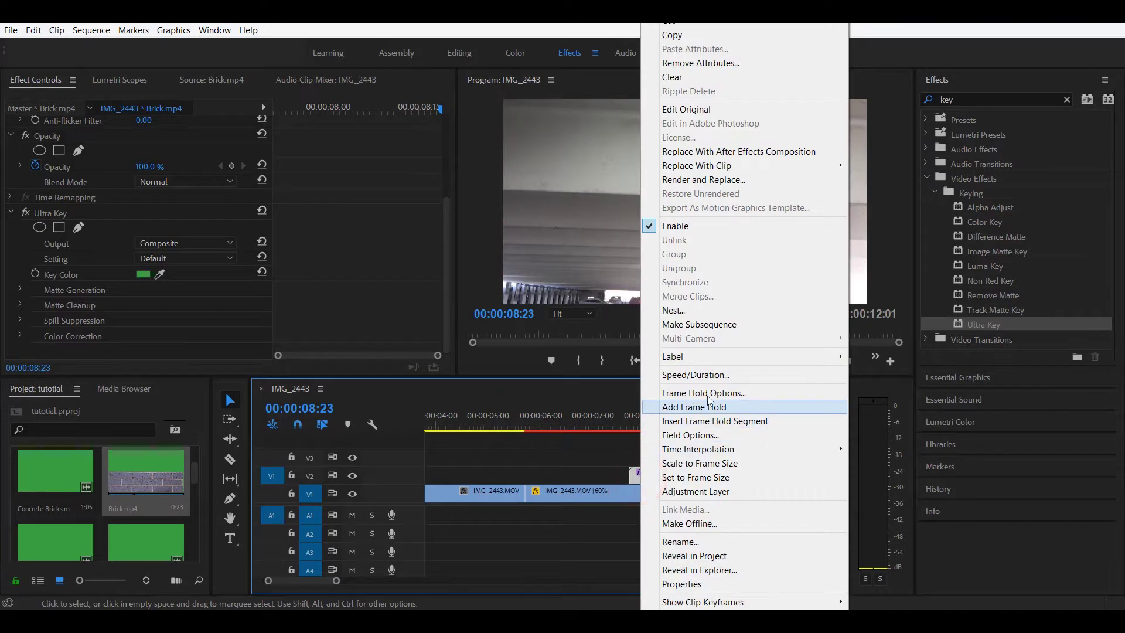
{"action": "left_click", "coordinate": [718, 378]}
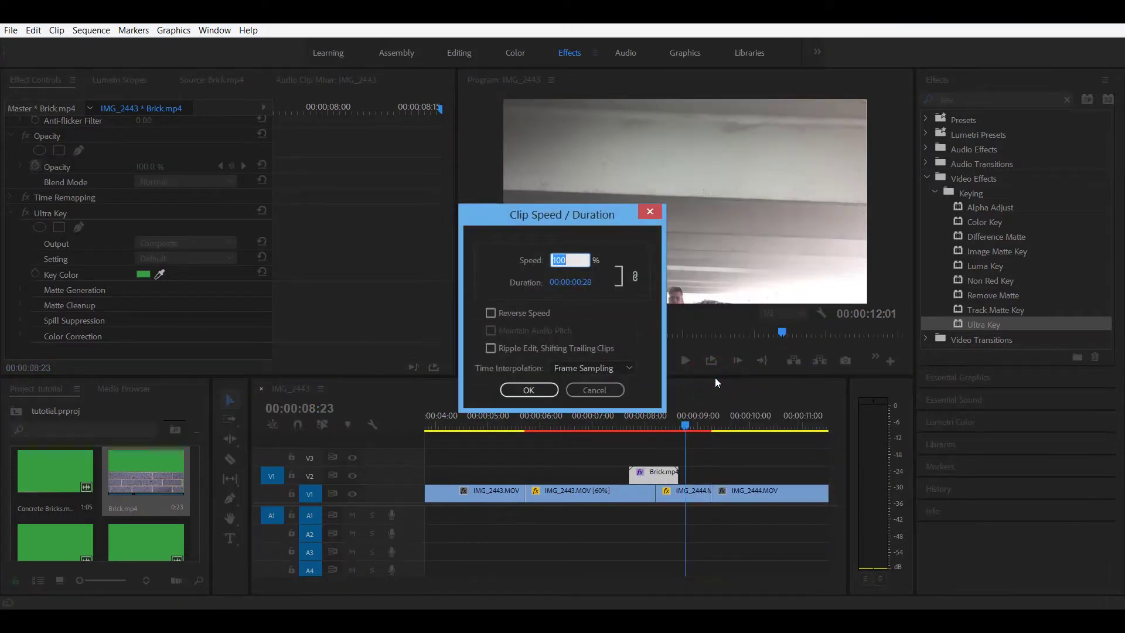
{"action": "type", "text": "60"}
{"action": "left_click", "coordinate": [574, 369]}
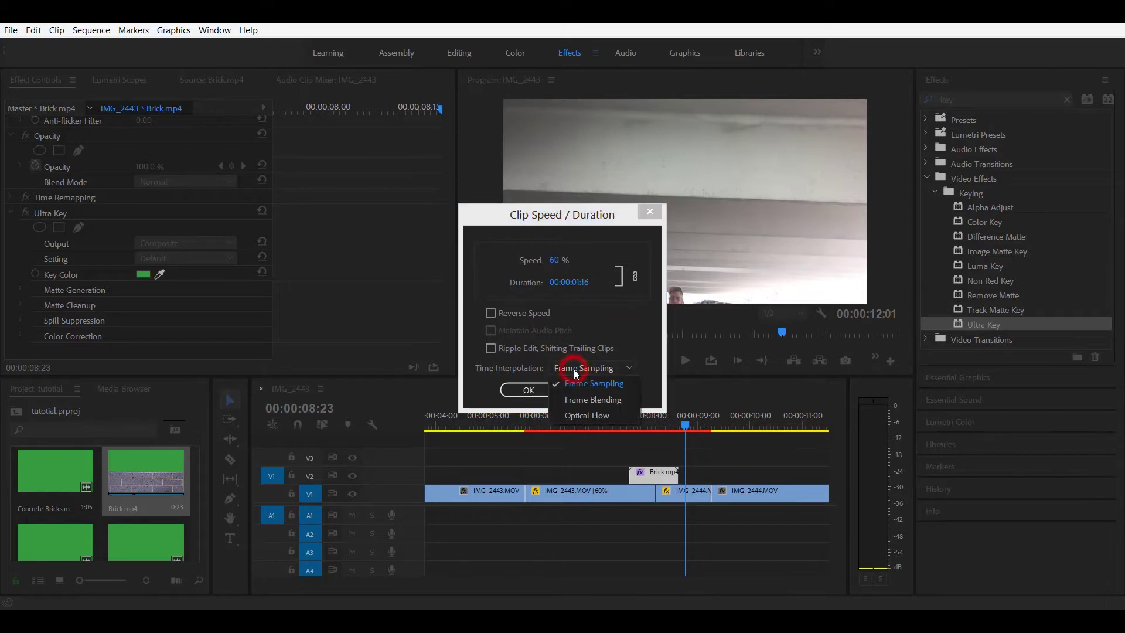
{"action": "left_click", "coordinate": [587, 413]}
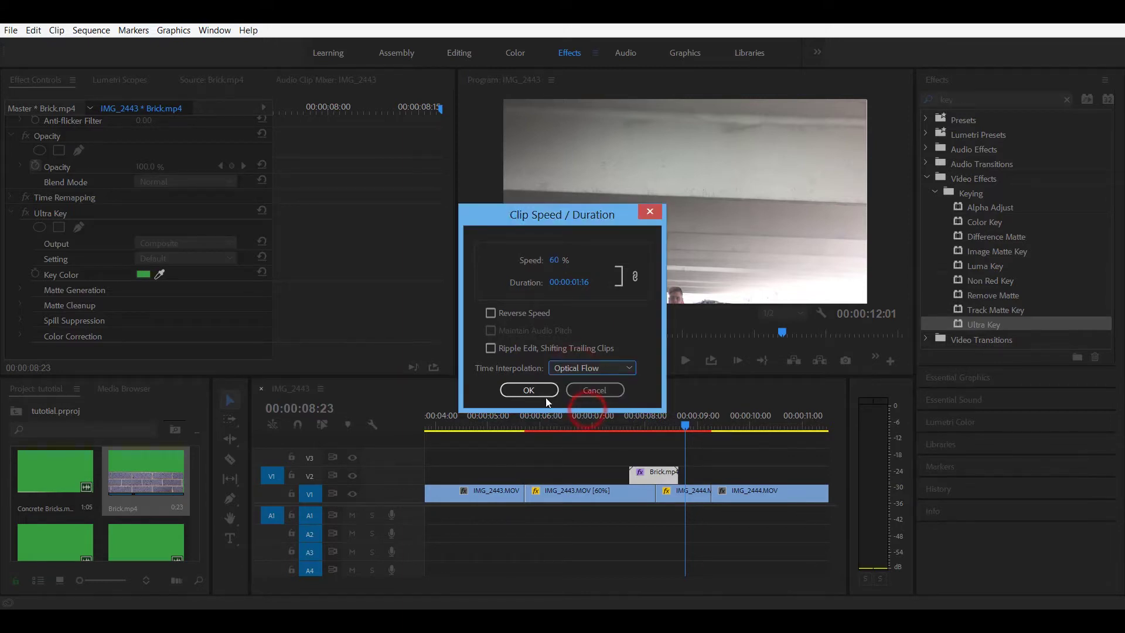
{"action": "left_click", "coordinate": [530, 390]}
- Shift the slowed brick overlay slightly earlier and play back the transition
{"action": "left_click", "coordinate": [672, 472]}
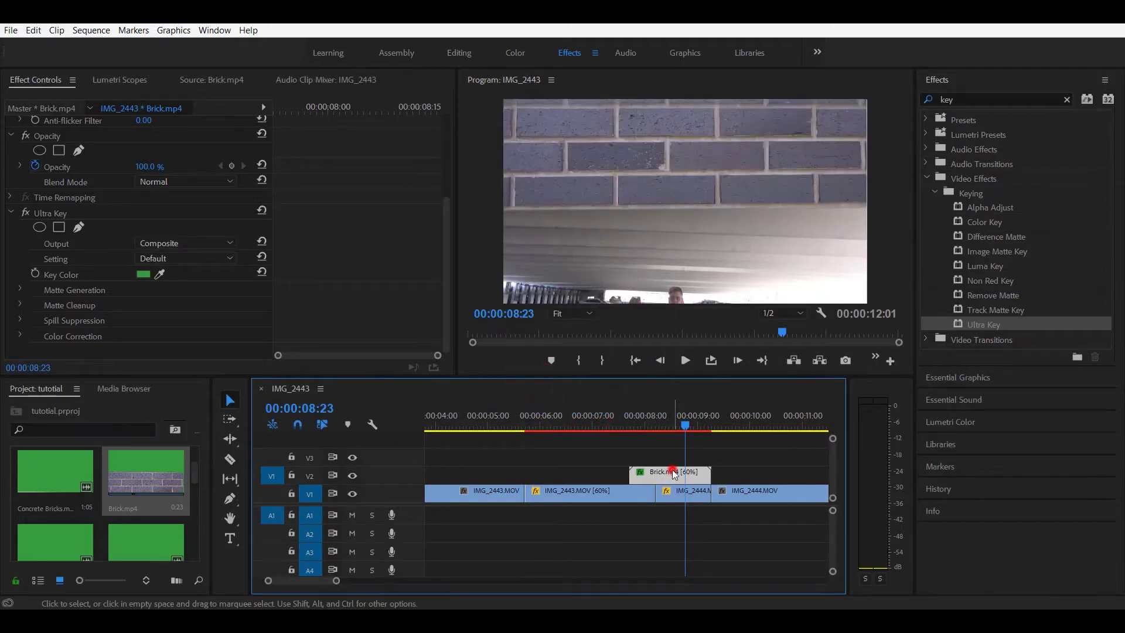
{"action": "left_click_drag", "start_coordinate": [673, 474], "coordinate": [647, 474]}
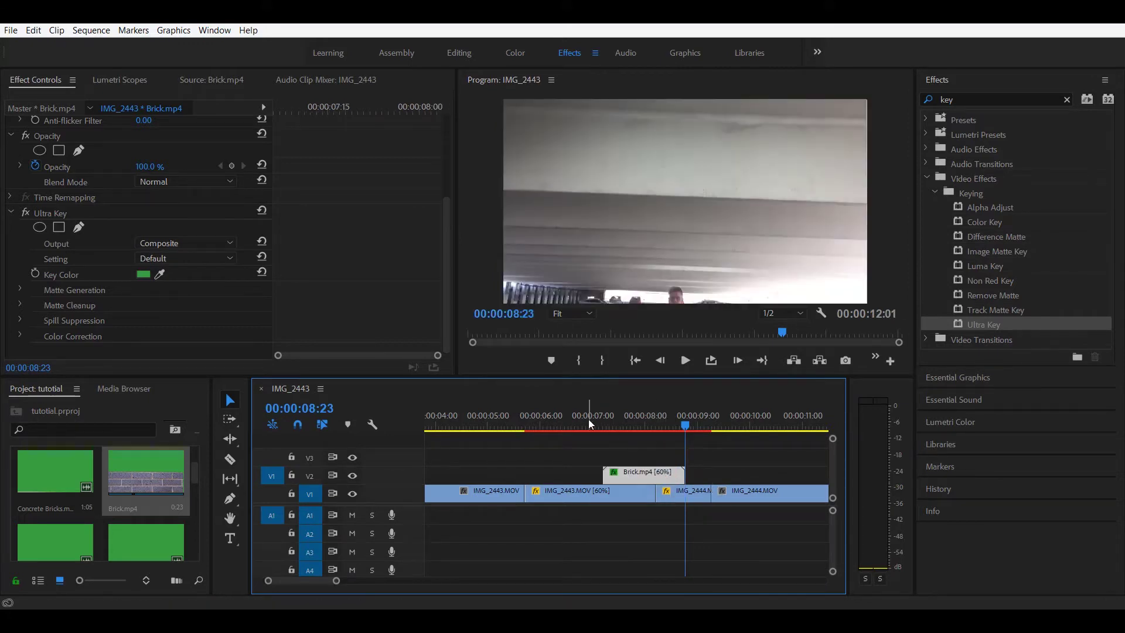
{"action": "left_click_drag", "start_coordinate": [588, 419], "coordinate": [583, 418]}
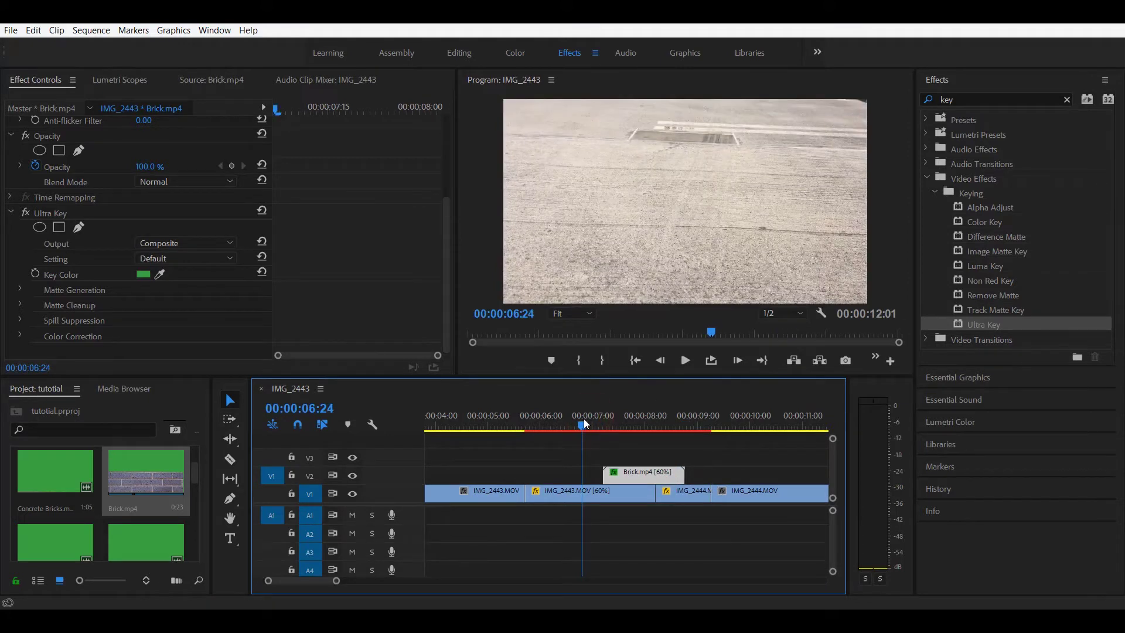
{"action": "left_click", "coordinate": [684, 362]}
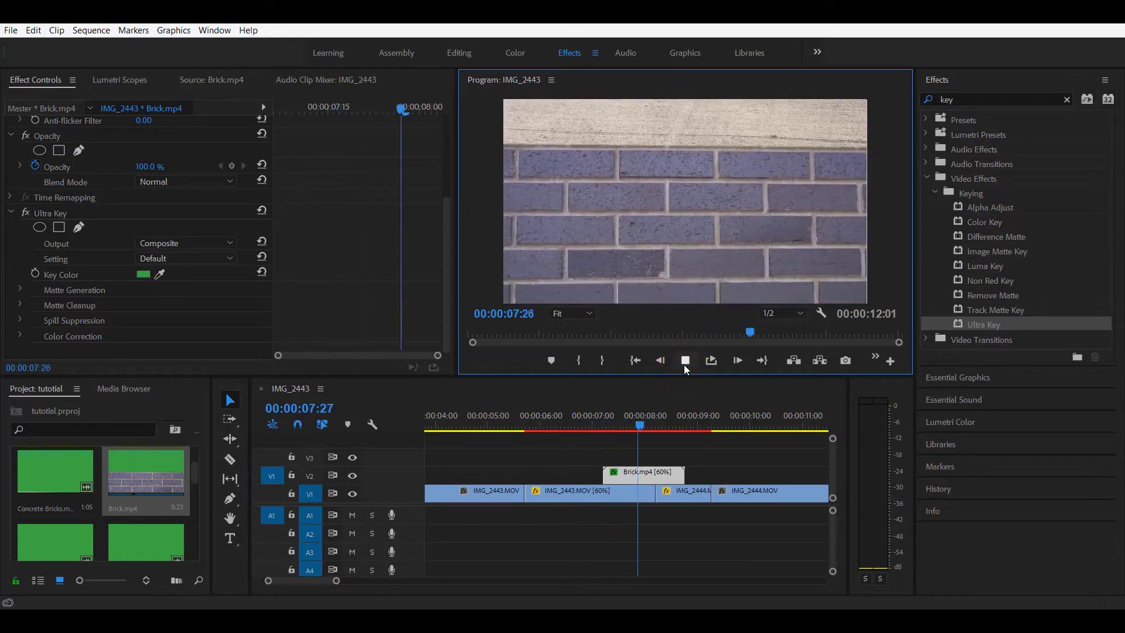
{"action": "left_click", "coordinate": [684, 361]}
- Step frame by frame through the transition around 08:00, trying a slight overlay reposition
{"action": "left_click", "coordinate": [598, 423]}
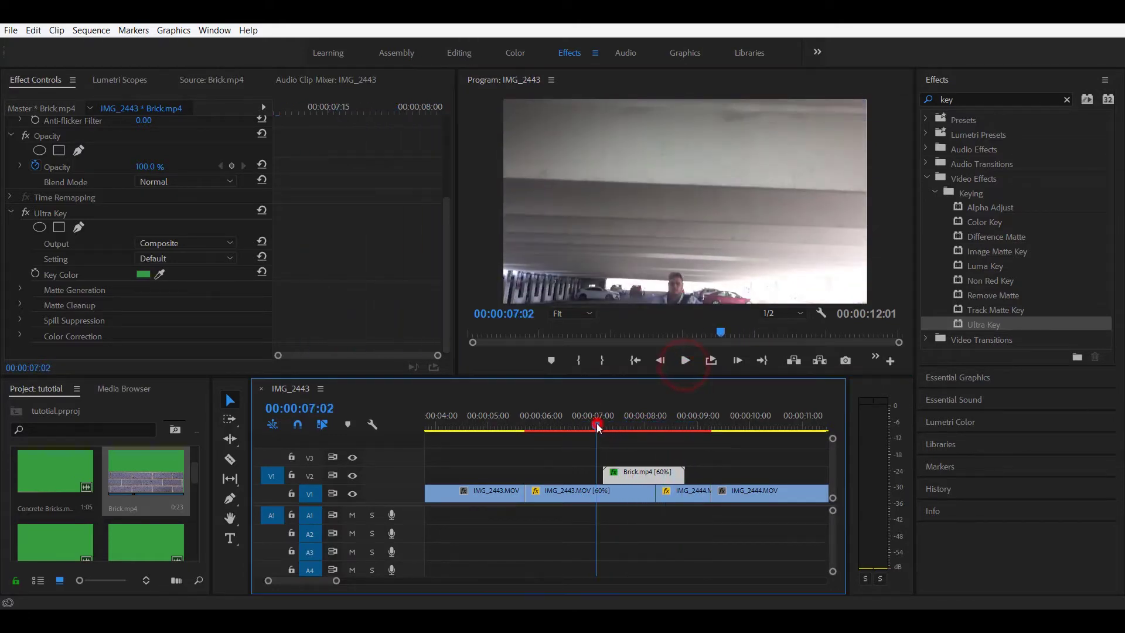
{"action": "left_click_drag", "start_coordinate": [600, 421], "coordinate": [644, 412]}
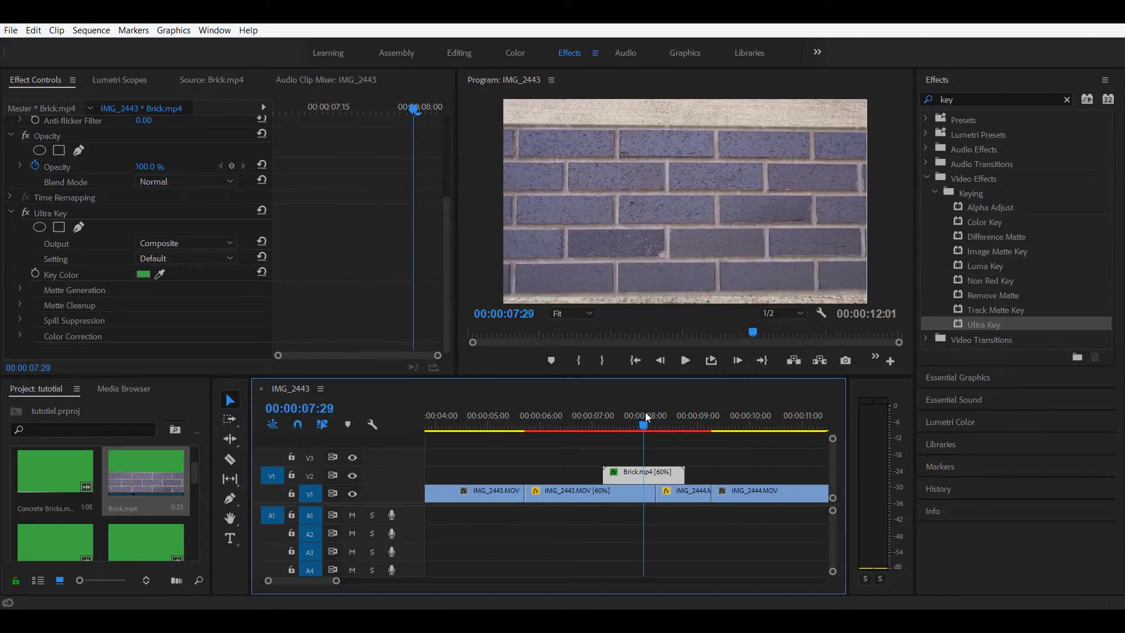
{"action": "left_click_drag", "start_coordinate": [645, 412], "coordinate": [645, 412]}
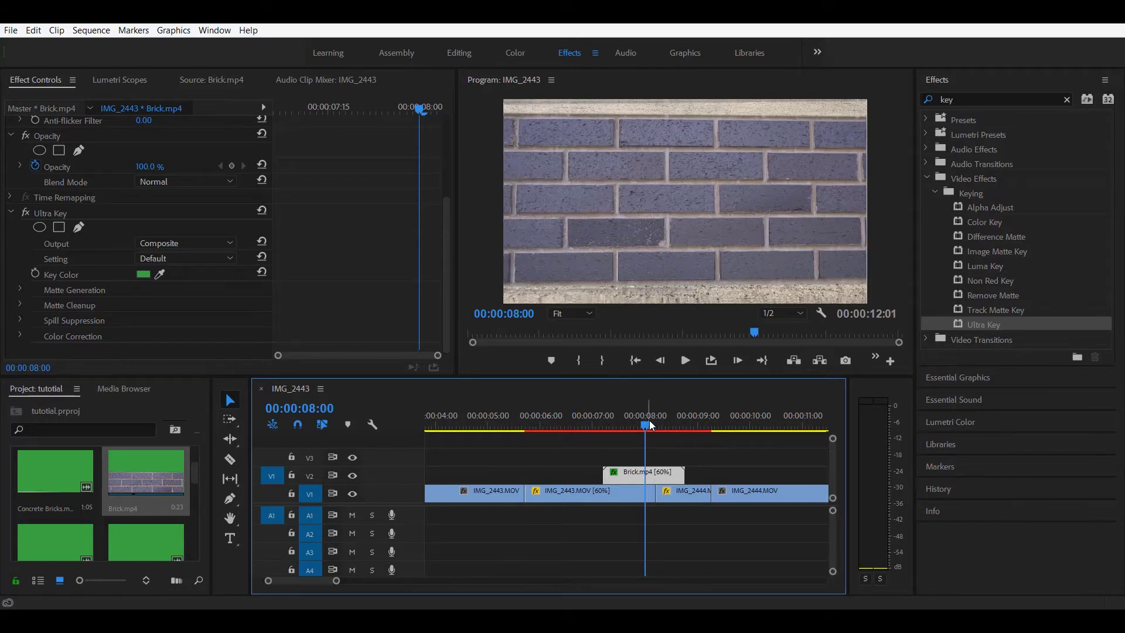
{"action": "left_click_drag", "start_coordinate": [647, 429], "coordinate": [654, 428]}
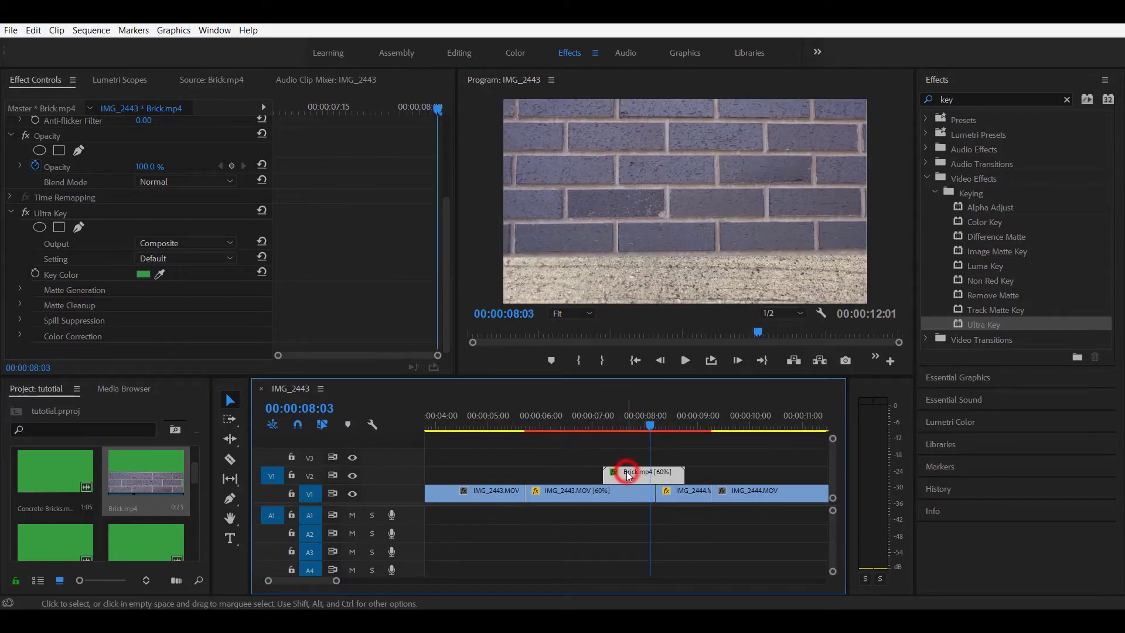
{"action": "left_click_drag", "start_coordinate": [627, 475], "coordinate": [639, 474]}
{"action": "mouse_move", "coordinate": [650, 430]}
{"action": "left_mouse_down"}
{"action": "mouse_move", "coordinate": [608, 438]}
{"action": "mouse_move", "coordinate": [677, 430]}
{"action": "mouse_move", "coordinate": [631, 432]}
{"action": "left_mouse_up"}
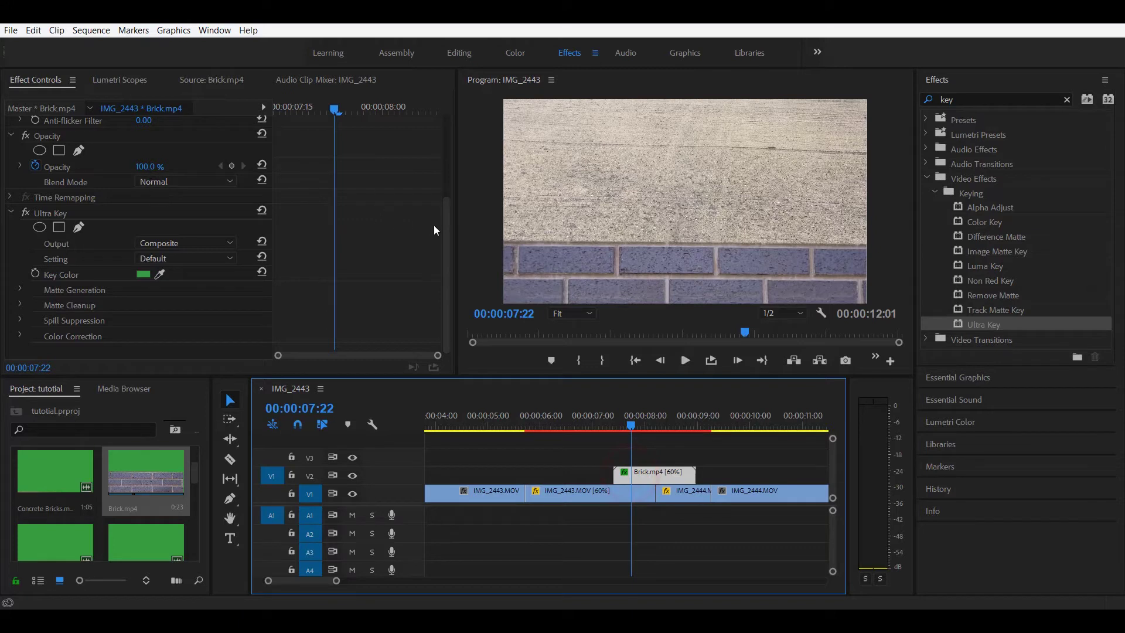
{"action": "left_click_drag", "start_coordinate": [445, 228], "coordinate": [439, 139]}
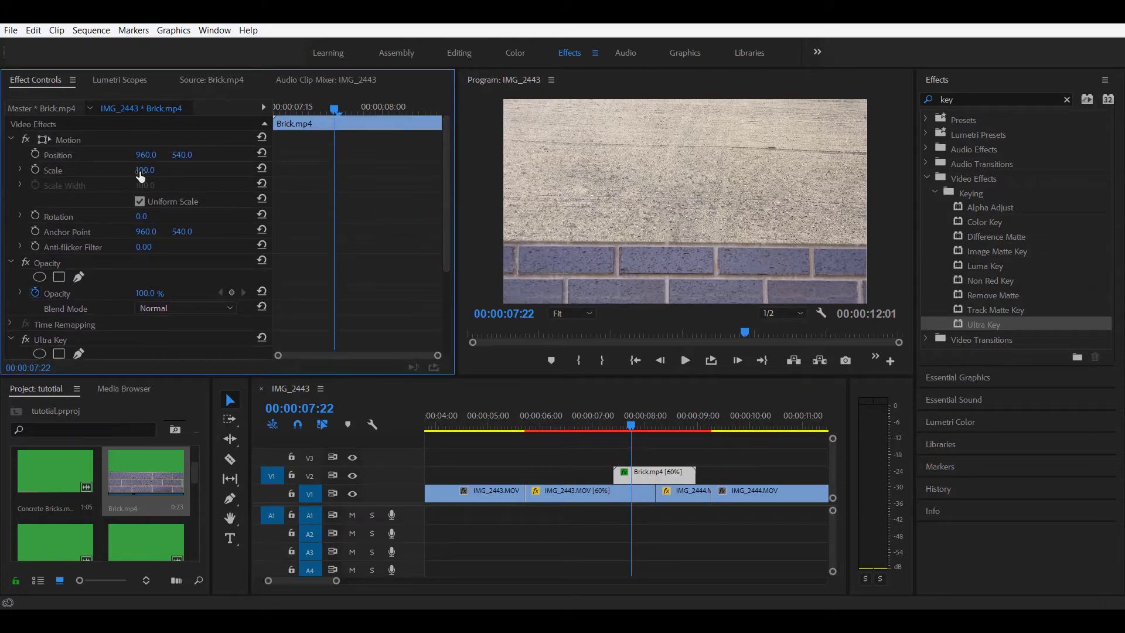
- Raise Brick.mp4's Motion Scale from 100 to 113
{"action": "left_click", "coordinate": [141, 176]}
{"action": "left_click_drag", "start_coordinate": [143, 169], "coordinate": [152, 170]}
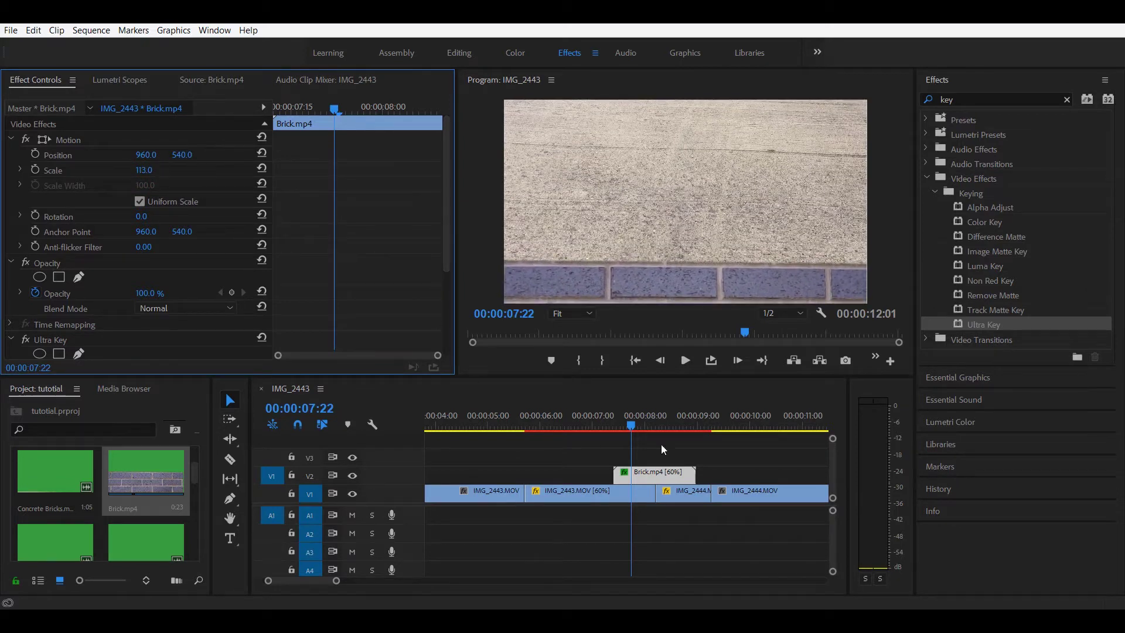
{"action": "left_click_drag", "start_coordinate": [626, 424], "coordinate": [652, 430]}
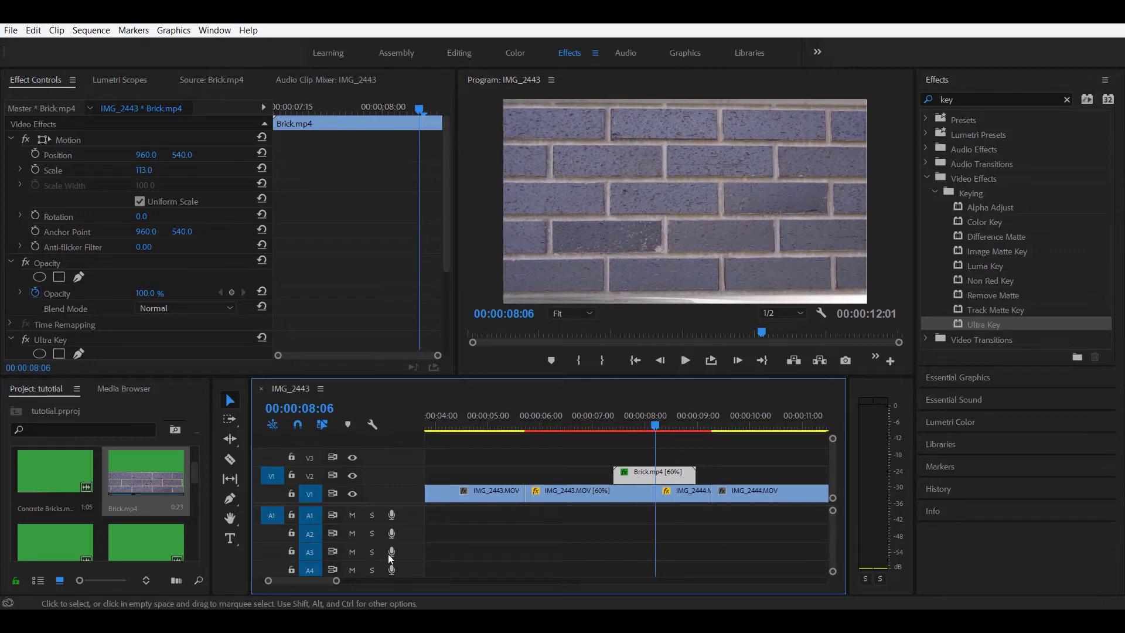
- Nudge Brick.mp4 on V2 a few frames earlier, checking the frames around 08:00–08:03
{"action": "left_click_drag", "start_coordinate": [336, 579], "coordinate": [314, 580]}
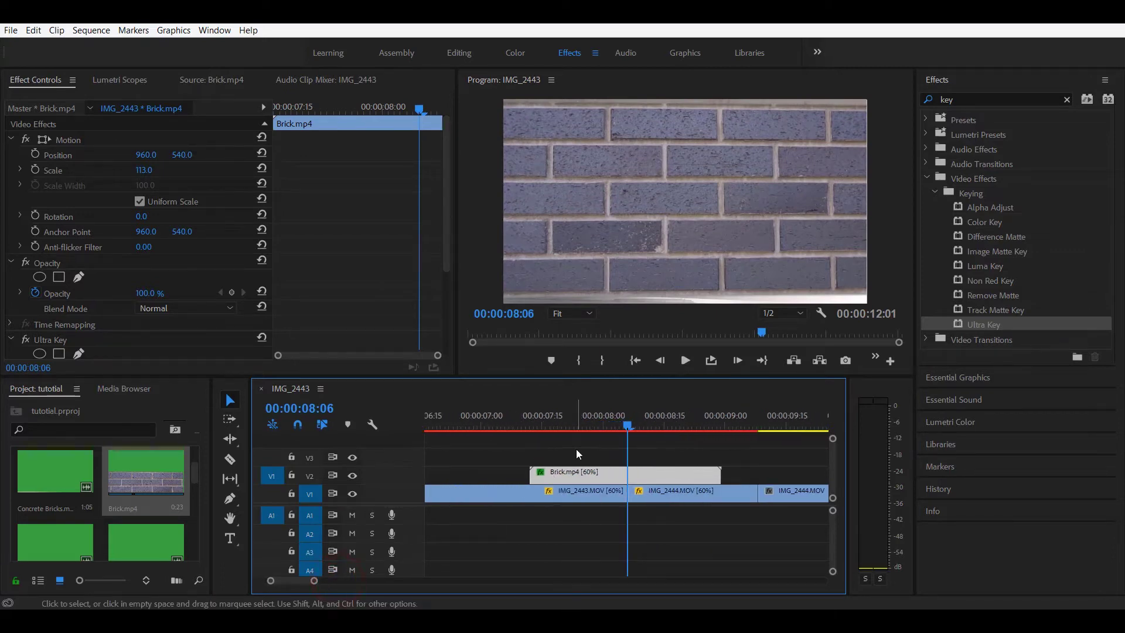
{"action": "left_click_drag", "start_coordinate": [592, 472], "coordinate": [589, 475]}
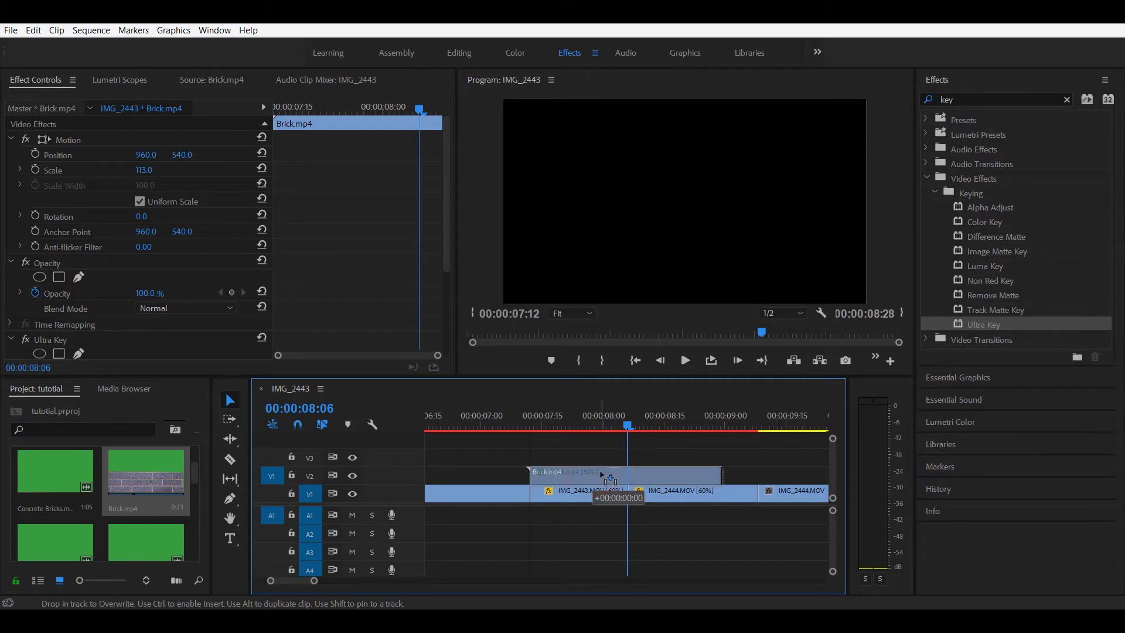
{"action": "left_click_drag", "start_coordinate": [600, 474], "coordinate": [603, 476]}
{"action": "mouse_move", "coordinate": [628, 424]}
{"action": "left_mouse_down"}
{"action": "mouse_move", "coordinate": [567, 427]}
{"action": "mouse_move", "coordinate": [632, 427]}
{"action": "mouse_move", "coordinate": [611, 427]}
{"action": "left_mouse_up"}
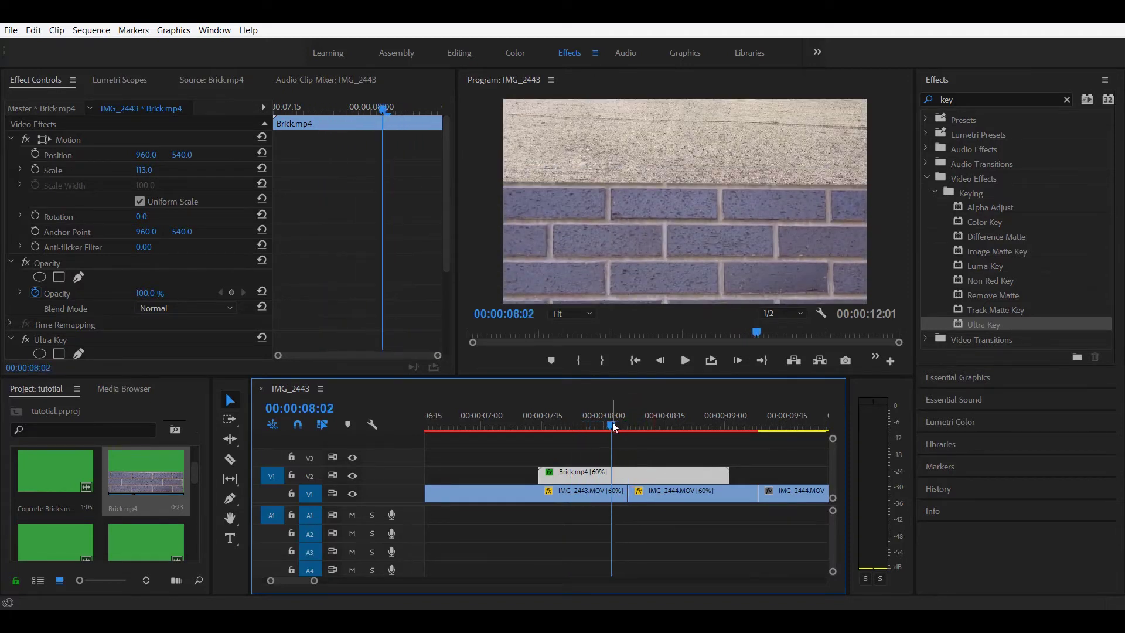
{"action": "left_click_drag", "start_coordinate": [604, 472], "coordinate": [586, 473]}
{"action": "left_click_drag", "start_coordinate": [540, 424], "coordinate": [598, 430]}
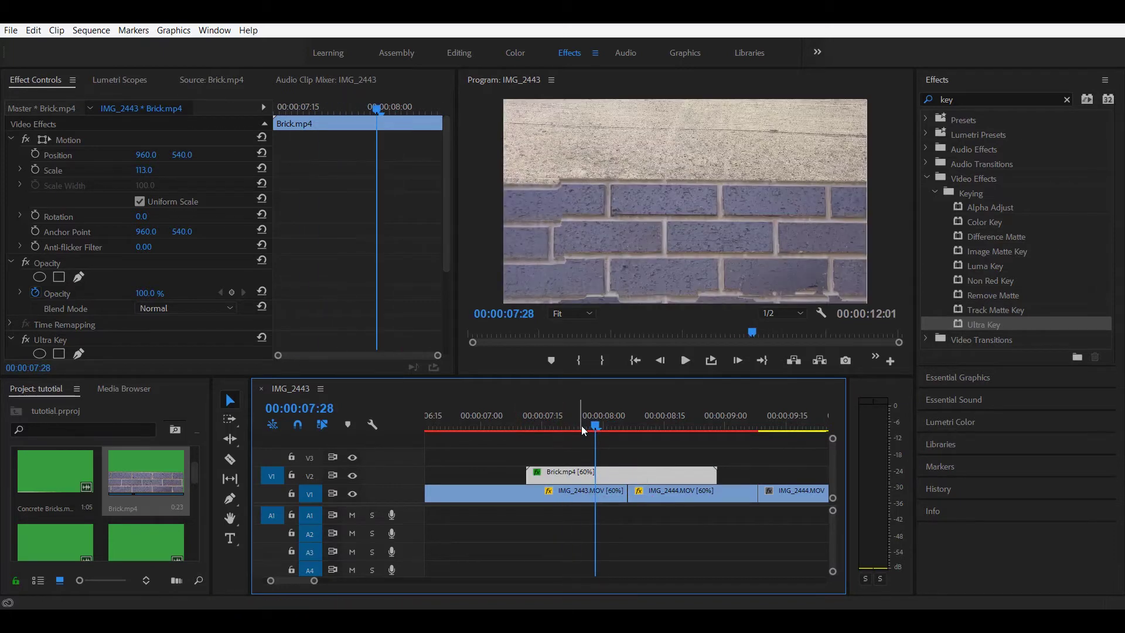
{"action": "left_click_drag", "start_coordinate": [598, 426], "coordinate": [477, 427]}
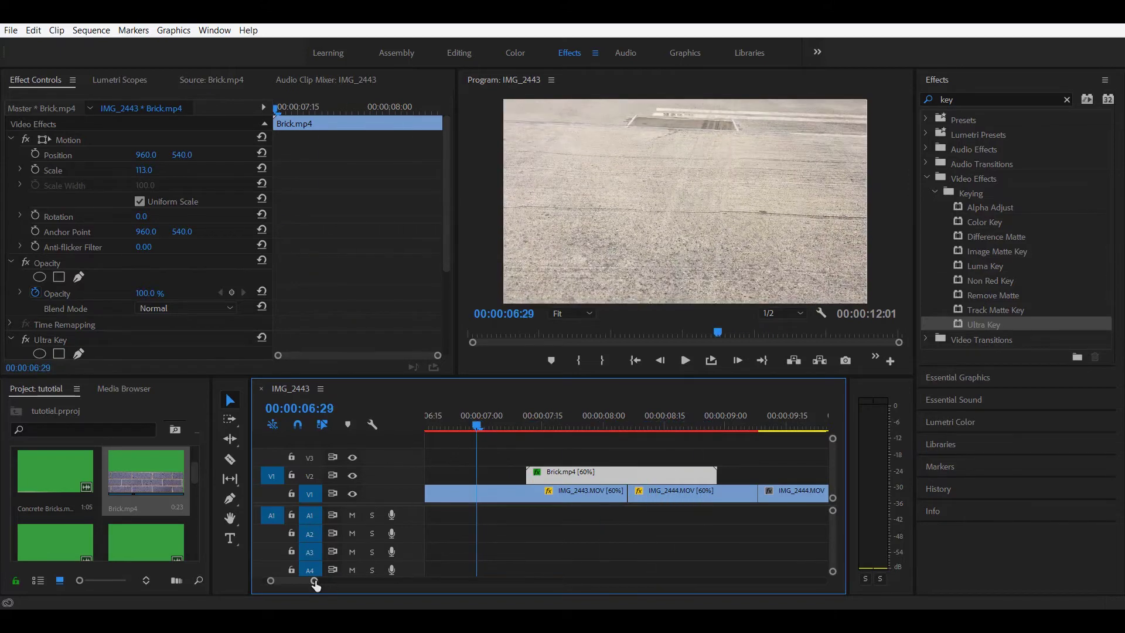
- Play the sequence from 00:00 to 10:25 to review the brick transition, then marquee-select the clips
{"action": "left_click_drag", "start_coordinate": [314, 579], "coordinate": [363, 580]}
{"action": "left_click", "coordinate": [469, 420]}
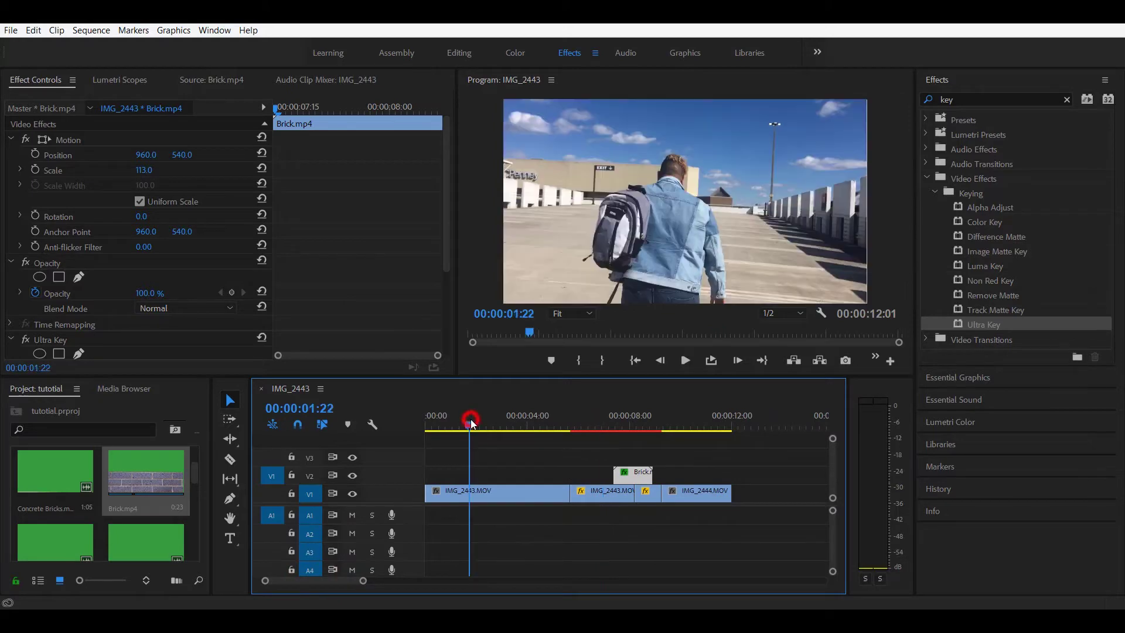
{"action": "left_click_drag", "start_coordinate": [443, 421], "coordinate": [421, 418]}
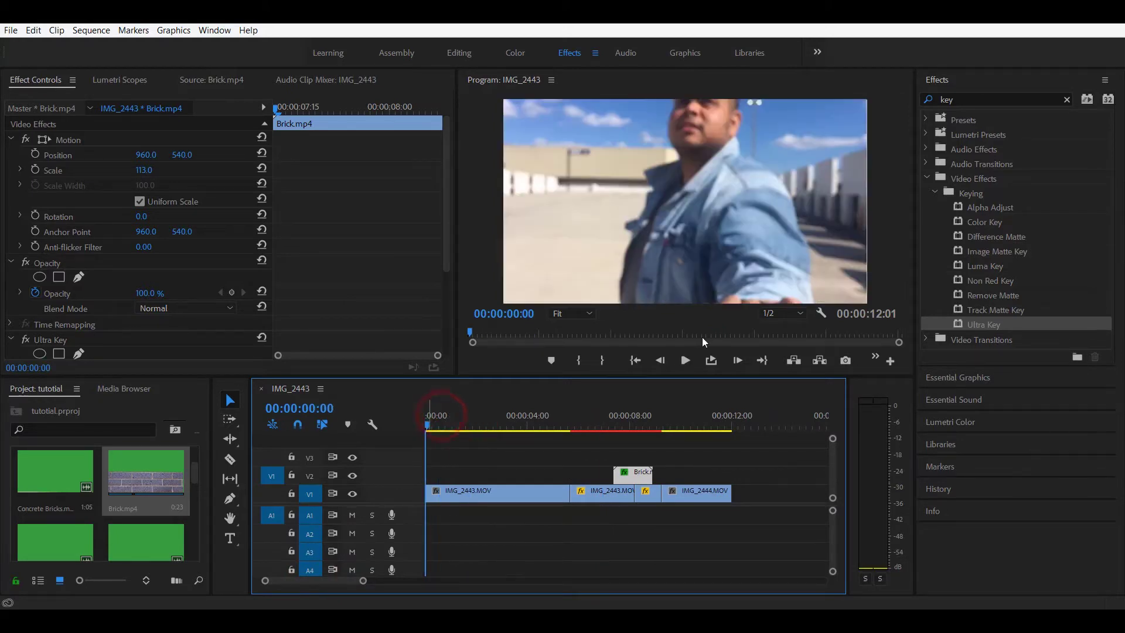
{"action": "left_click", "coordinate": [685, 360]}
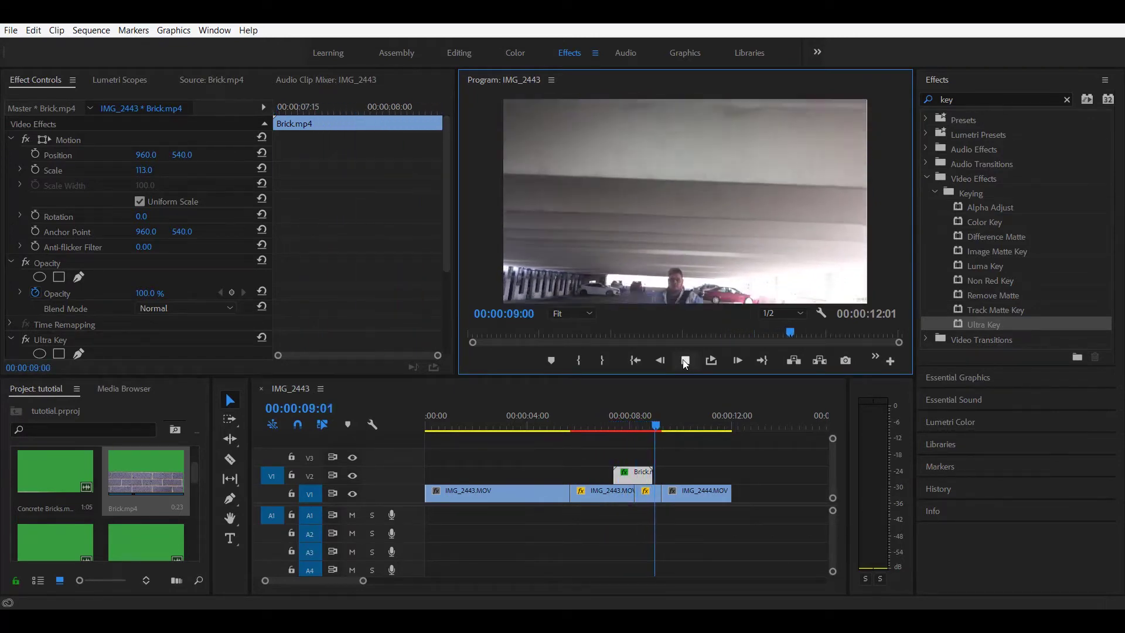
{"action": "left_click", "coordinate": [684, 360]}
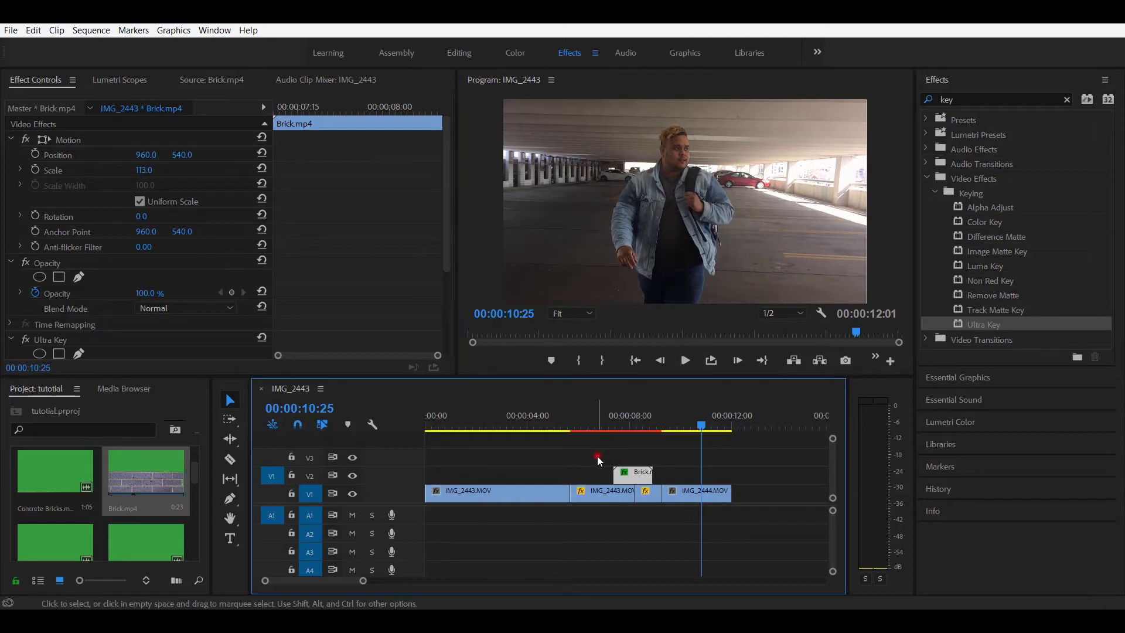
{"action": "left_click_drag", "start_coordinate": [597, 456], "coordinate": [641, 495]}
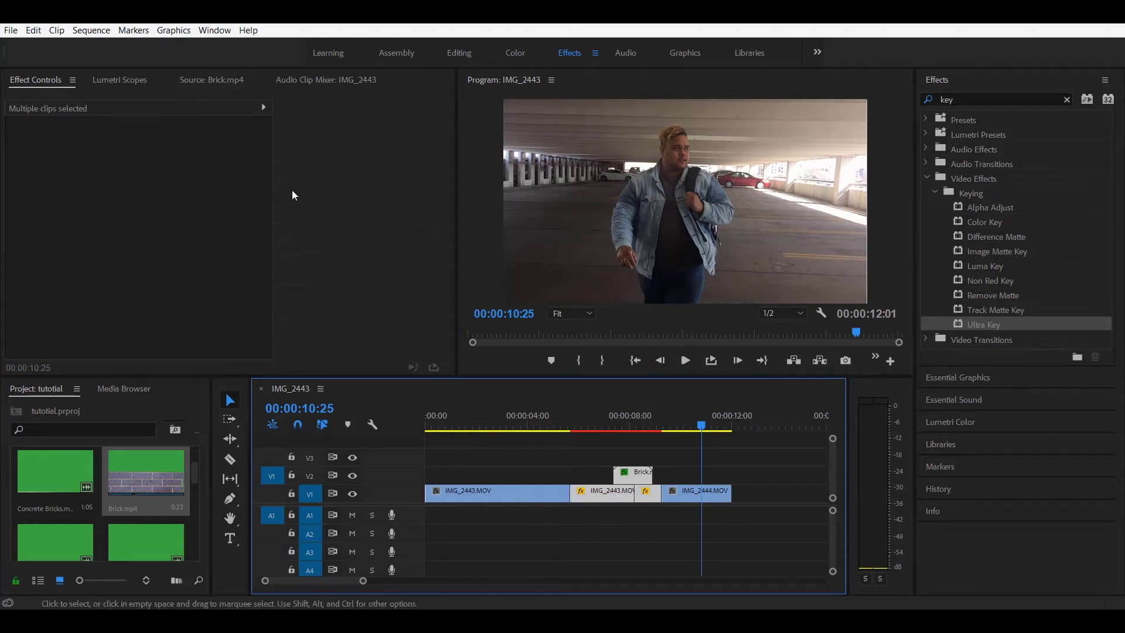
- Render the selected clips around the brick transition with Sequence > Render Selection, then stop playback
{"action": "left_click", "coordinate": [90, 31]}
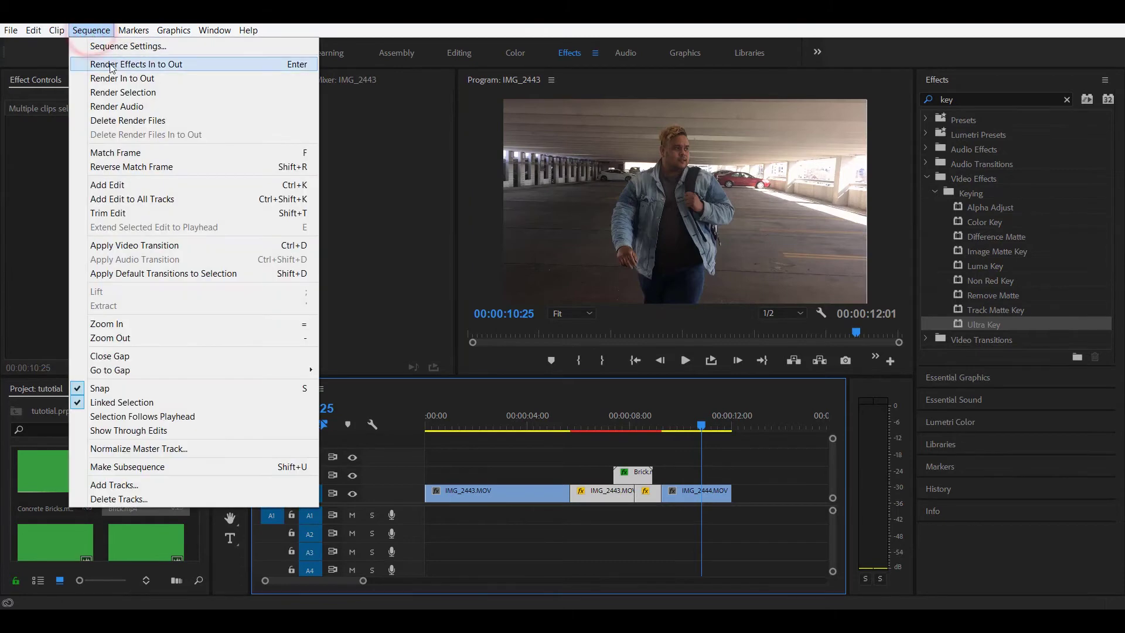
{"action": "left_click", "coordinate": [124, 92]}
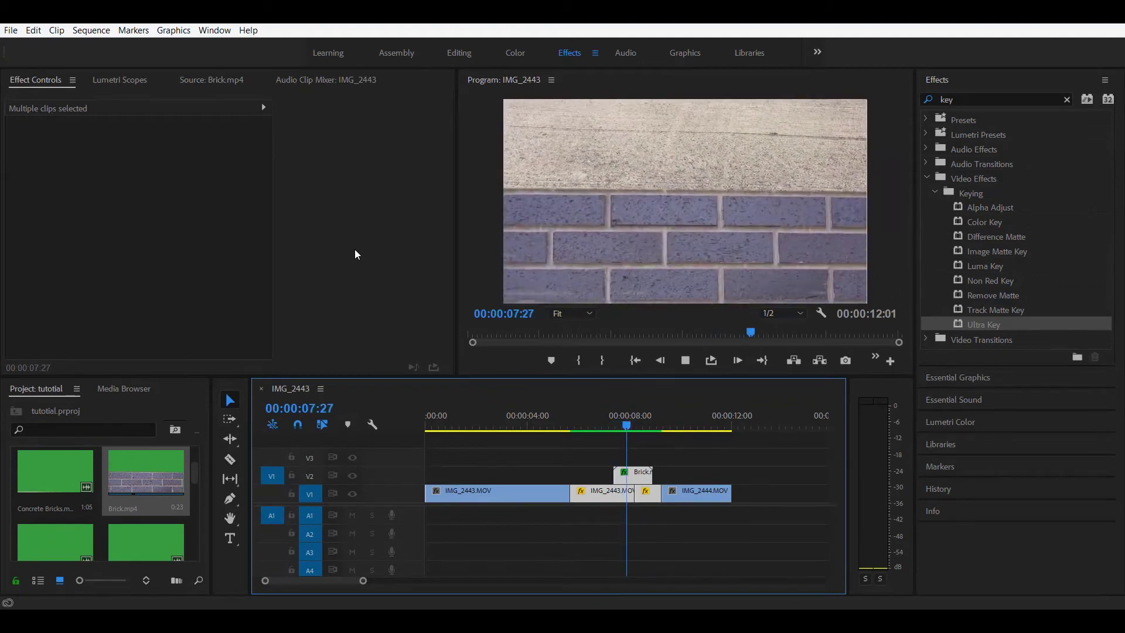
{"action": "key", "text": "space"}
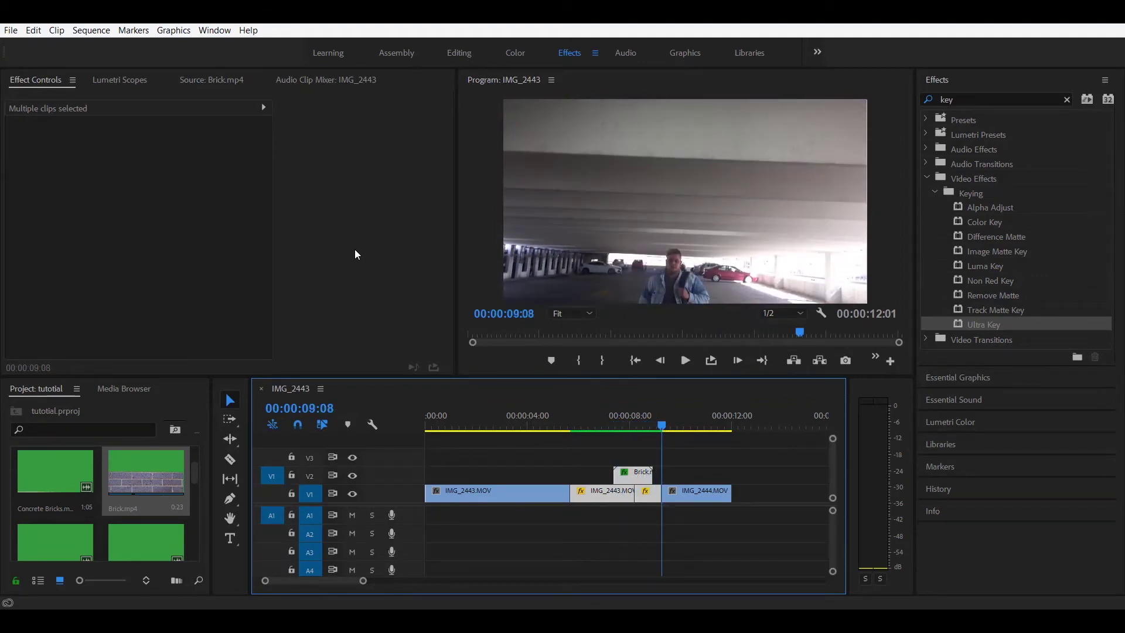
{"action": "left_click", "coordinate": [468, 423]}
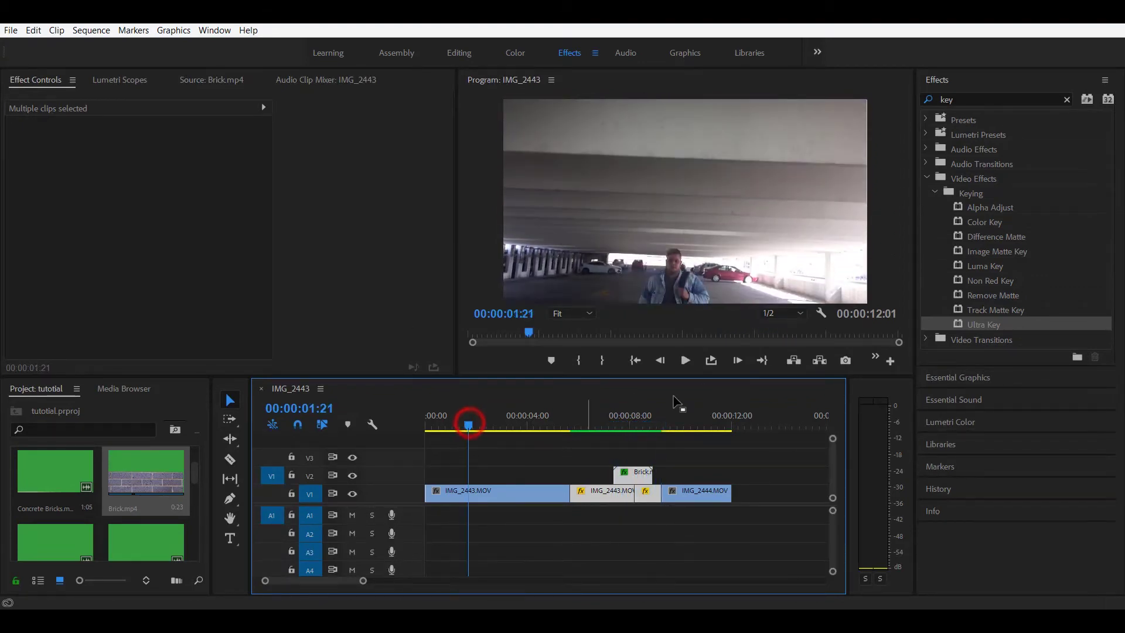
{"action": "left_click", "coordinate": [686, 361]}
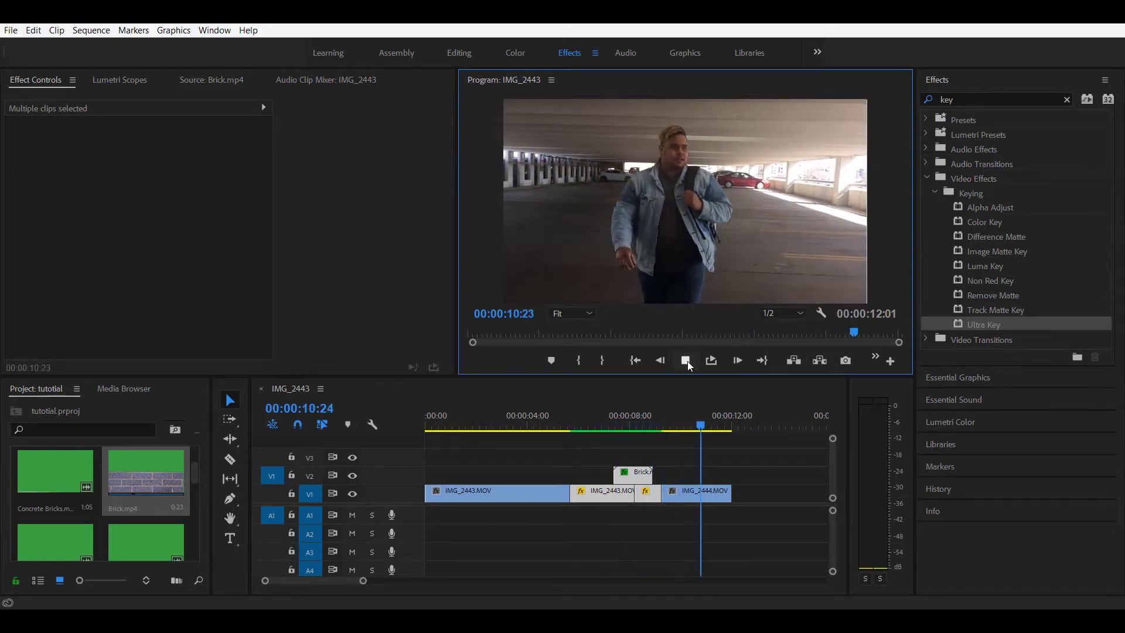
{"action": "left_click", "coordinate": [686, 361]}
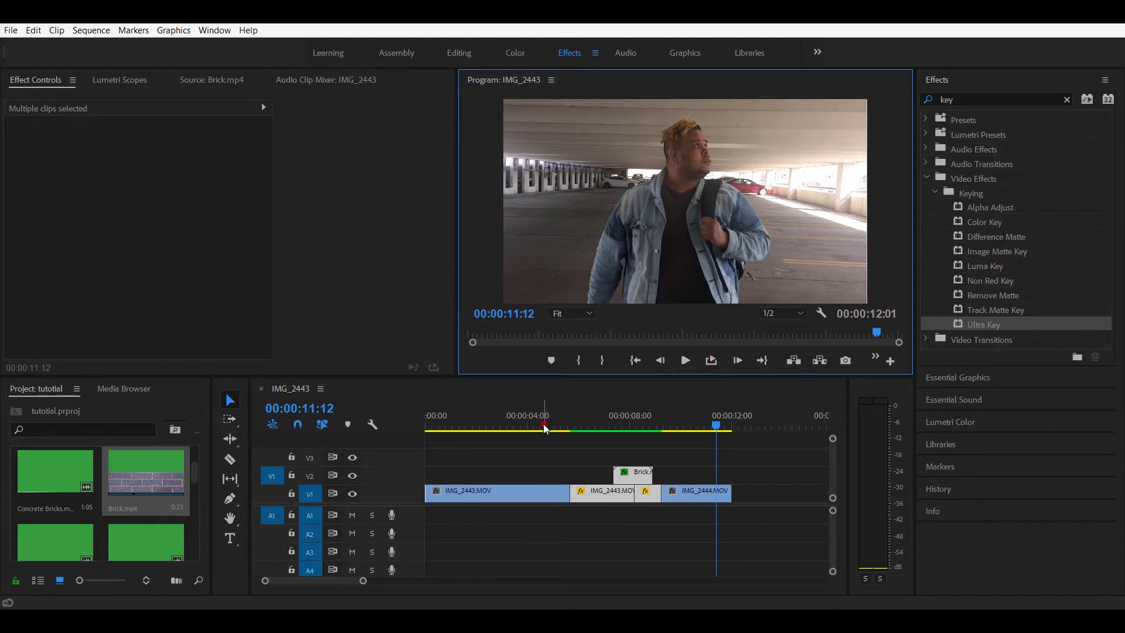
{"action": "left_click_drag", "start_coordinate": [545, 428], "coordinate": [655, 418]}
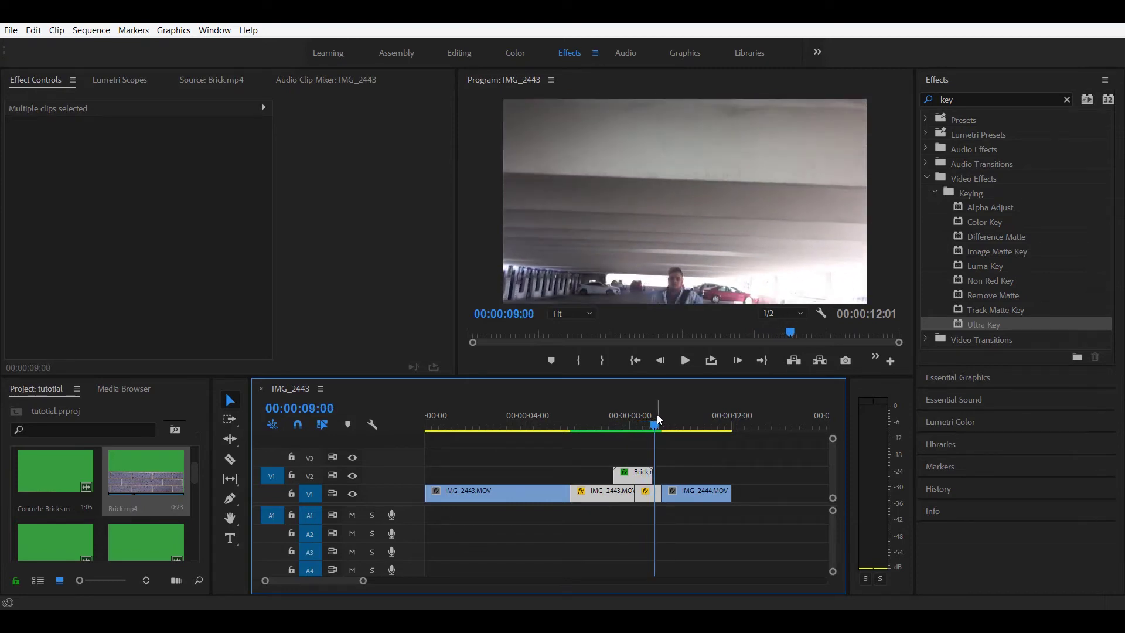
- Delete the Brick overlay clip from V2
{"action": "left_click", "coordinate": [591, 459]}
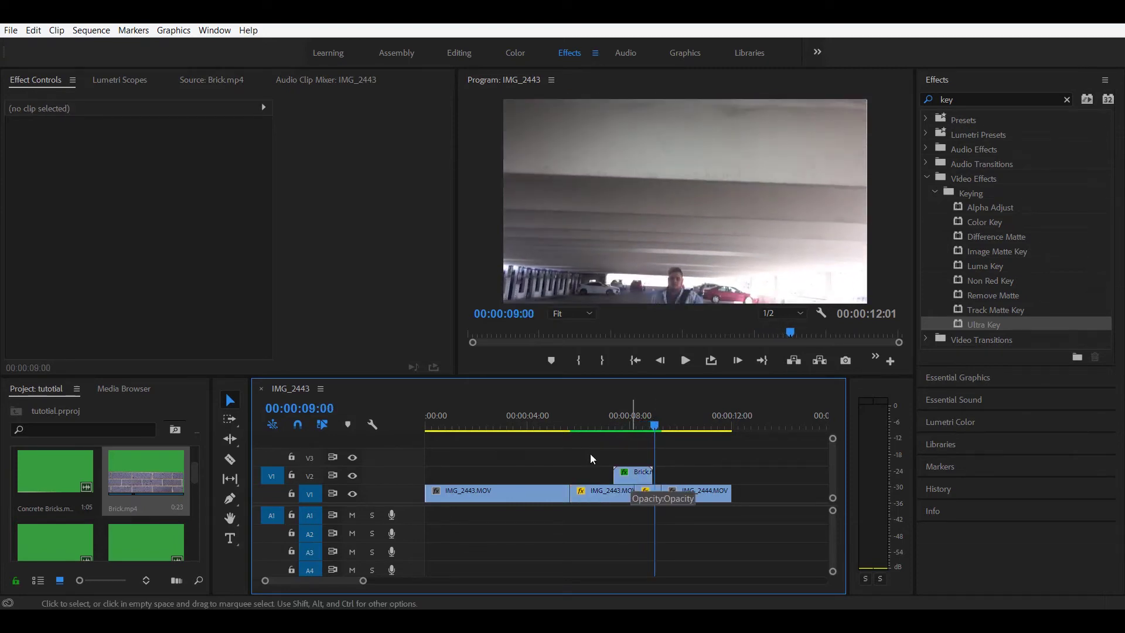
{"action": "left_click", "coordinate": [634, 477]}
{"action": "key", "text": "Delete"}
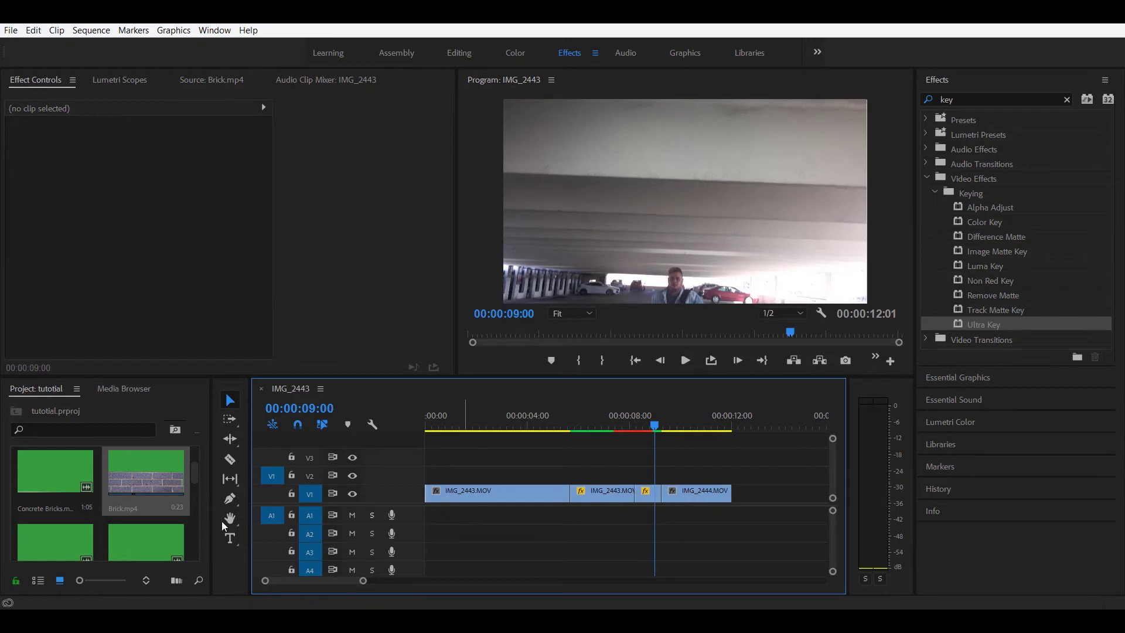
- Place Industrial Metal.mp4's video on V2 above the transition cut
{"action": "left_click_drag", "start_coordinate": [197, 471], "coordinate": [198, 484]}
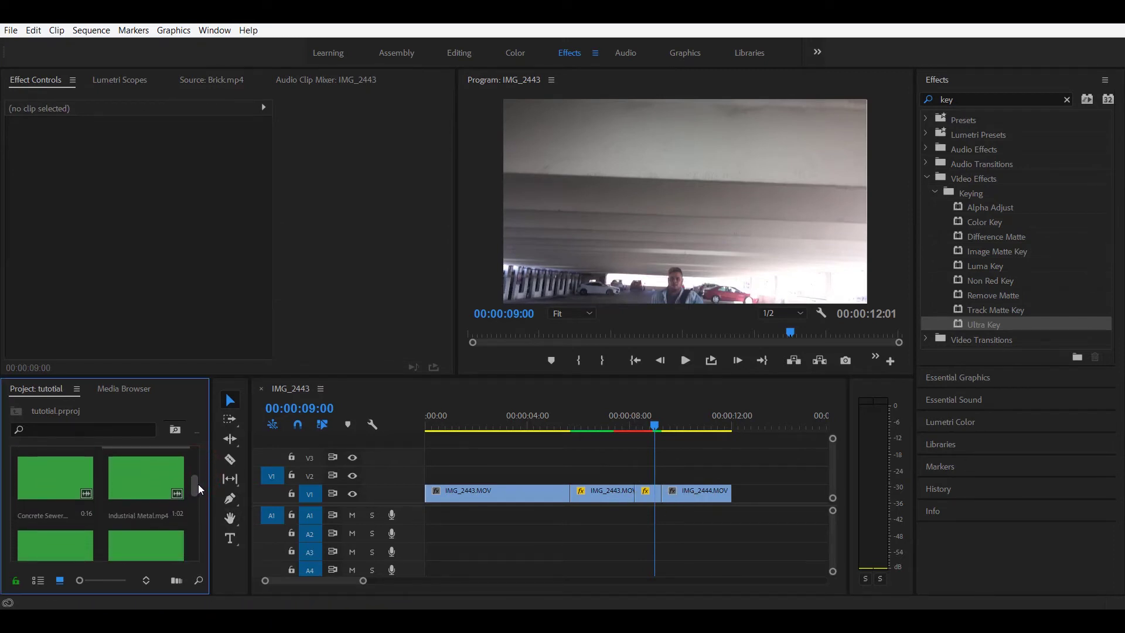
{"action": "left_click", "coordinate": [153, 482]}
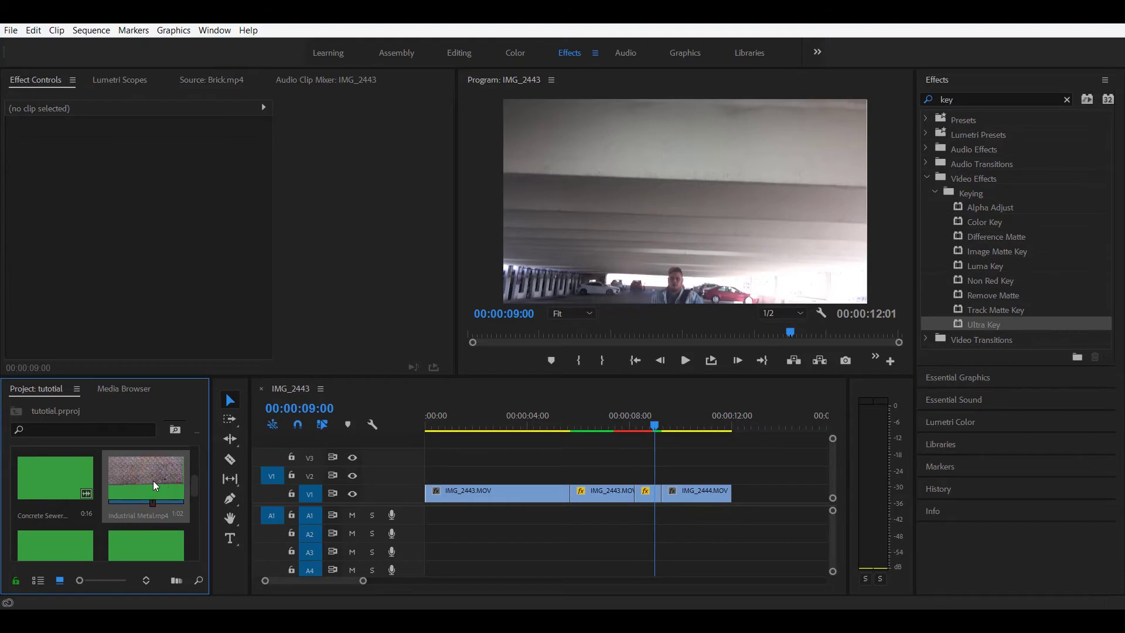
{"action": "double_click", "coordinate": [153, 481]}
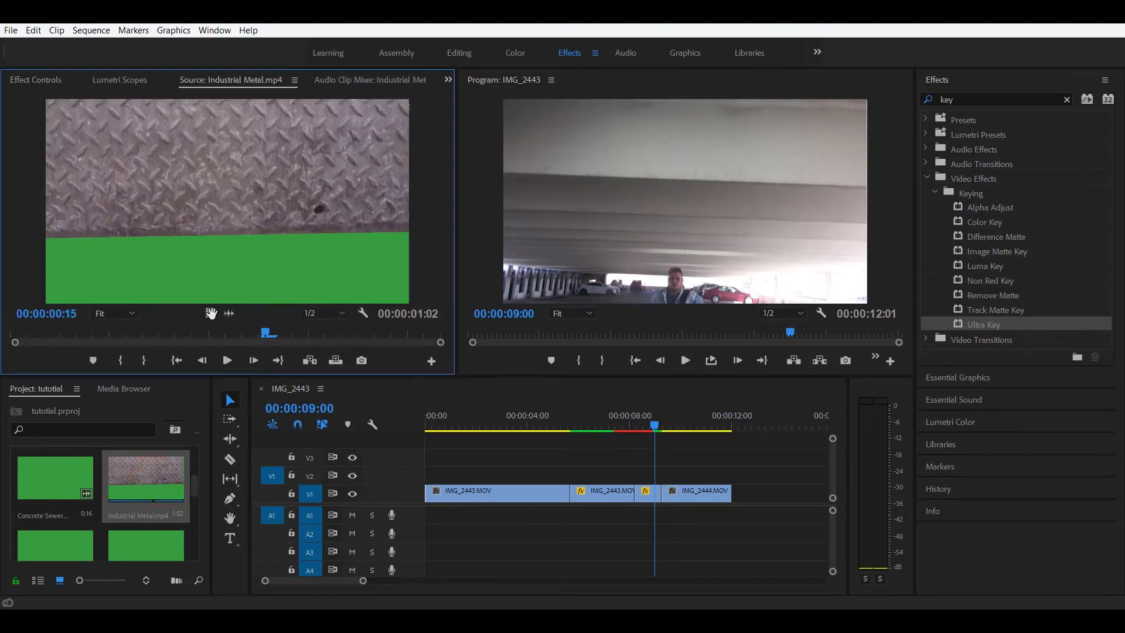
{"action": "left_click_drag", "start_coordinate": [210, 313], "coordinate": [618, 478]}
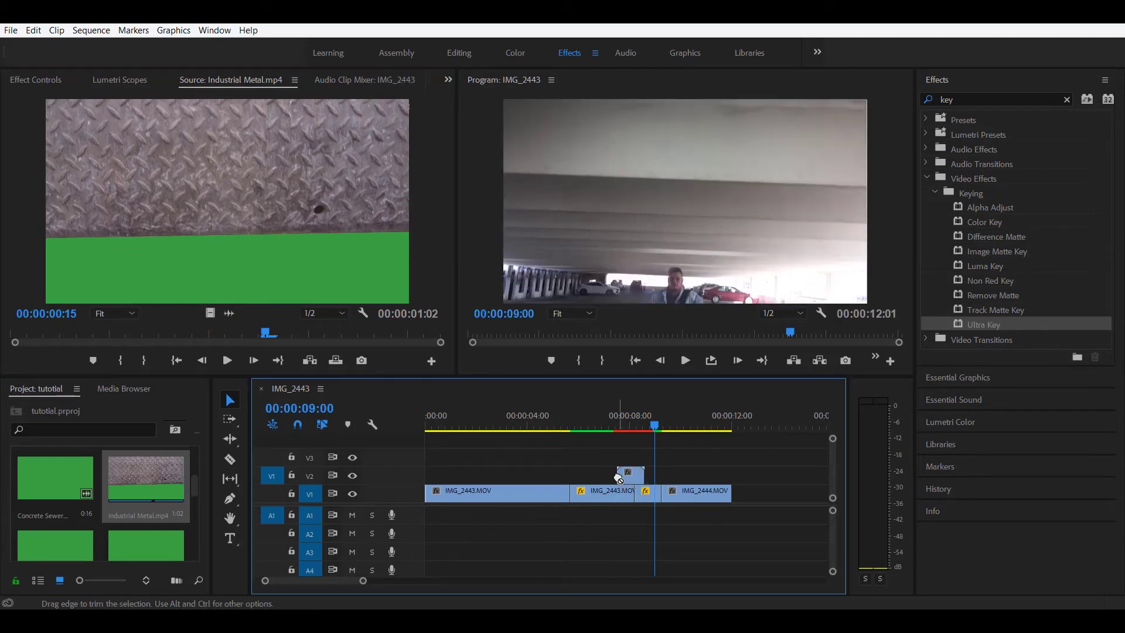
- Apply Ultra Key to the Industrial Metal clip and show its effect settings
{"action": "left_click_drag", "start_coordinate": [622, 417], "coordinate": [626, 418]}
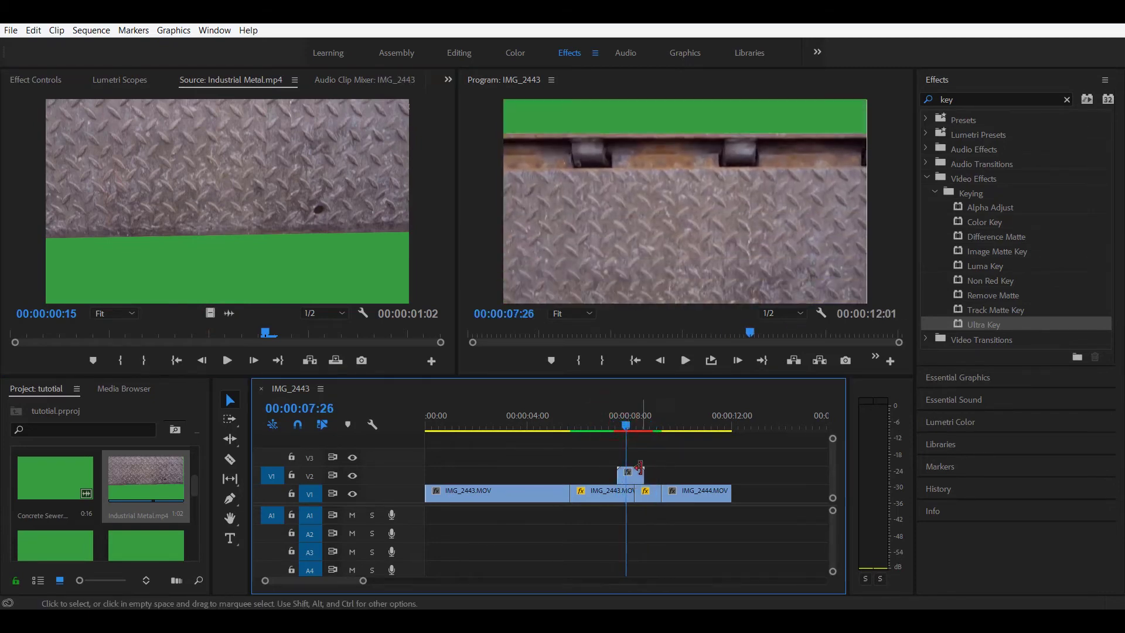
{"action": "left_click_drag", "start_coordinate": [995, 324], "coordinate": [630, 474]}
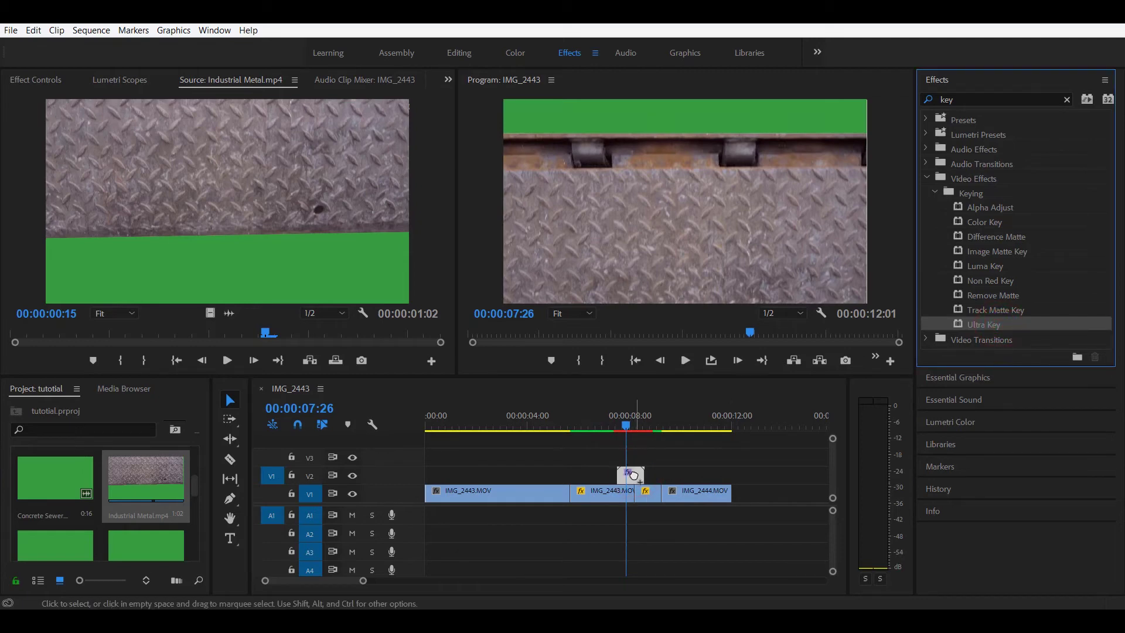
{"action": "left_click", "coordinate": [25, 79]}
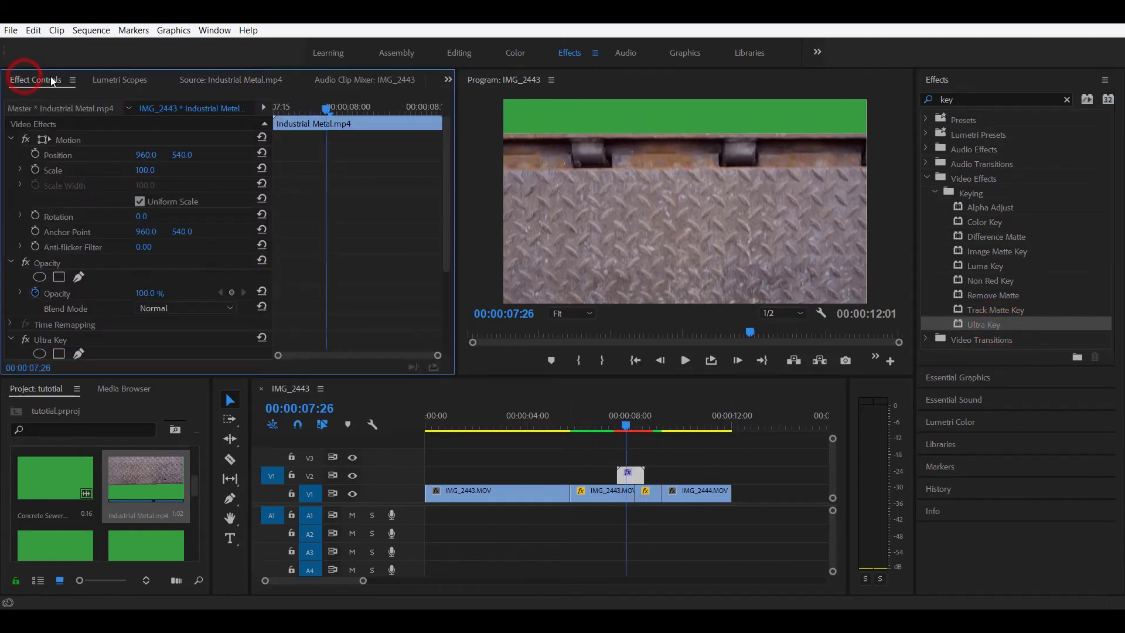
- Set Ultra Key's Key Color to the green band of Industrial Metal.mp4 and check the result
{"action": "scroll", "coordinate": [444, 209], "scroll_direction": "down", "scroll_amount": 5}
{"action": "left_click", "coordinate": [159, 272]}
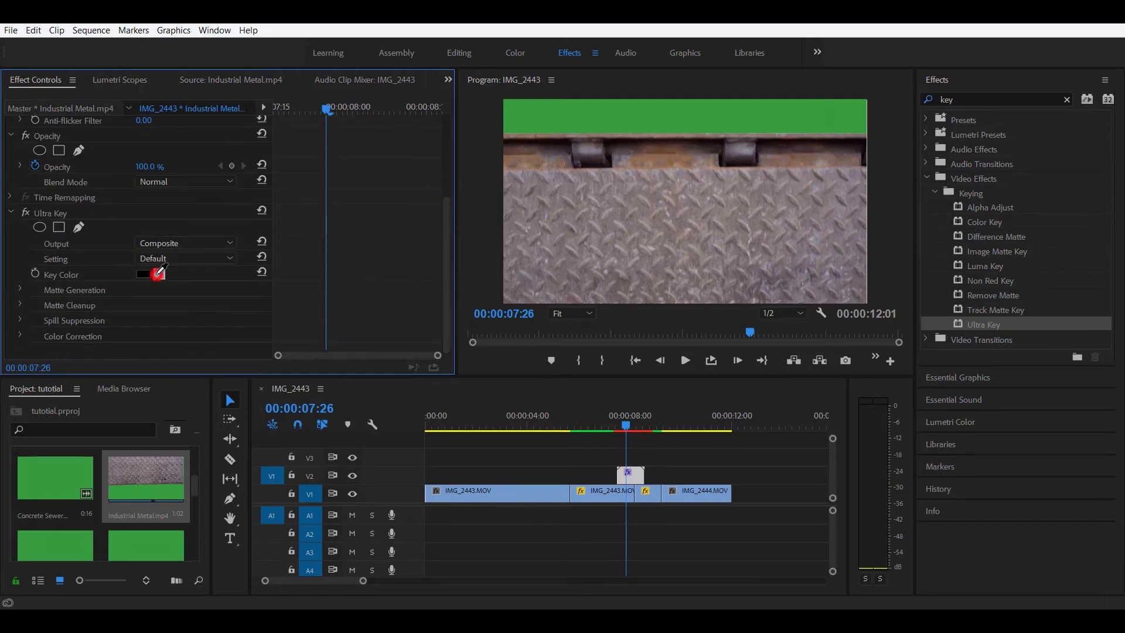
{"action": "left_click", "coordinate": [583, 119]}
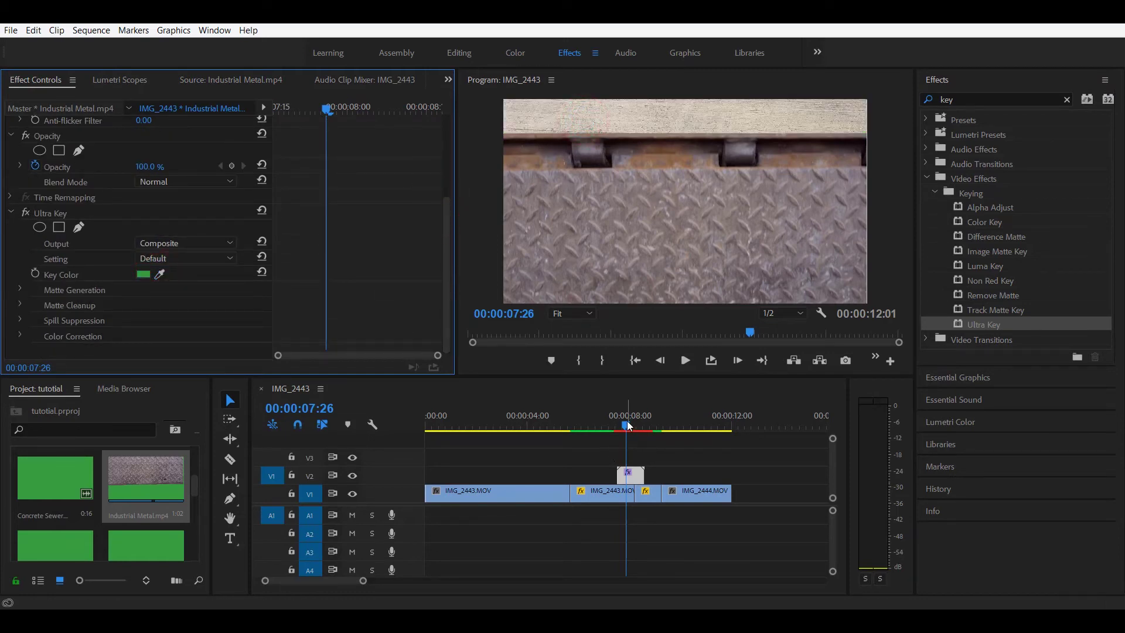
{"action": "mouse_move", "coordinate": [628, 425]}
{"action": "left_mouse_down"}
{"action": "mouse_move", "coordinate": [609, 428]}
{"action": "mouse_move", "coordinate": [632, 431]}
{"action": "left_mouse_up"}
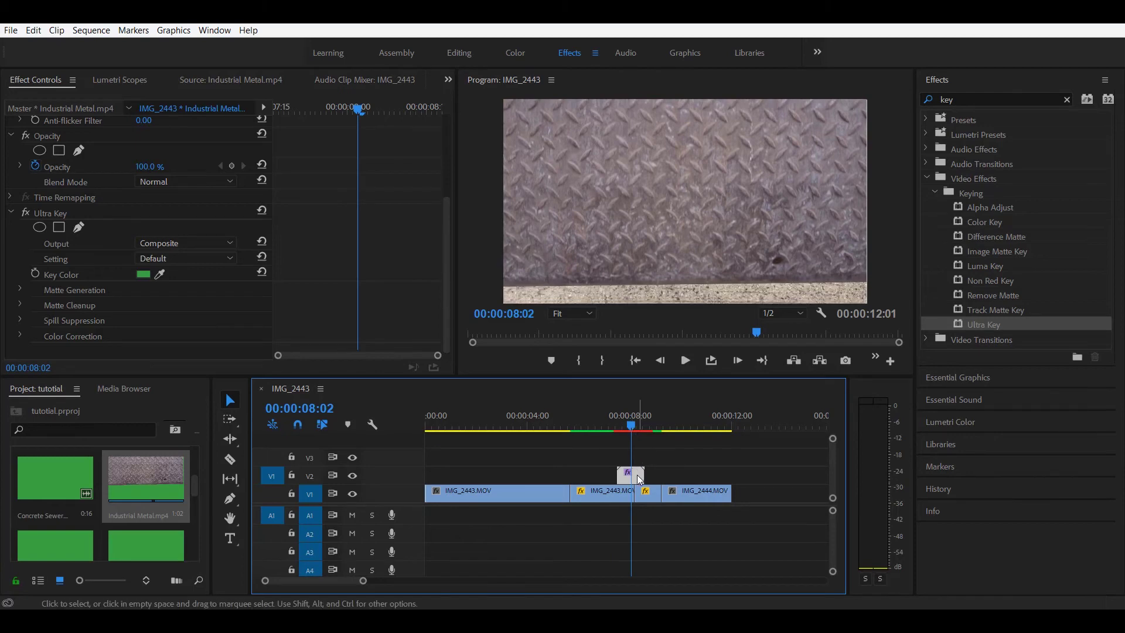
- Move the Industrial Metal clip on V2 a few frames later to align with the cut near 00:00:08:06
{"action": "left_click_drag", "start_coordinate": [363, 584], "coordinate": [305, 581]}
{"action": "left_click_drag", "start_coordinate": [645, 478], "coordinate": [672, 476]}
{"action": "left_click_drag", "start_coordinate": [558, 427], "coordinate": [654, 428]}
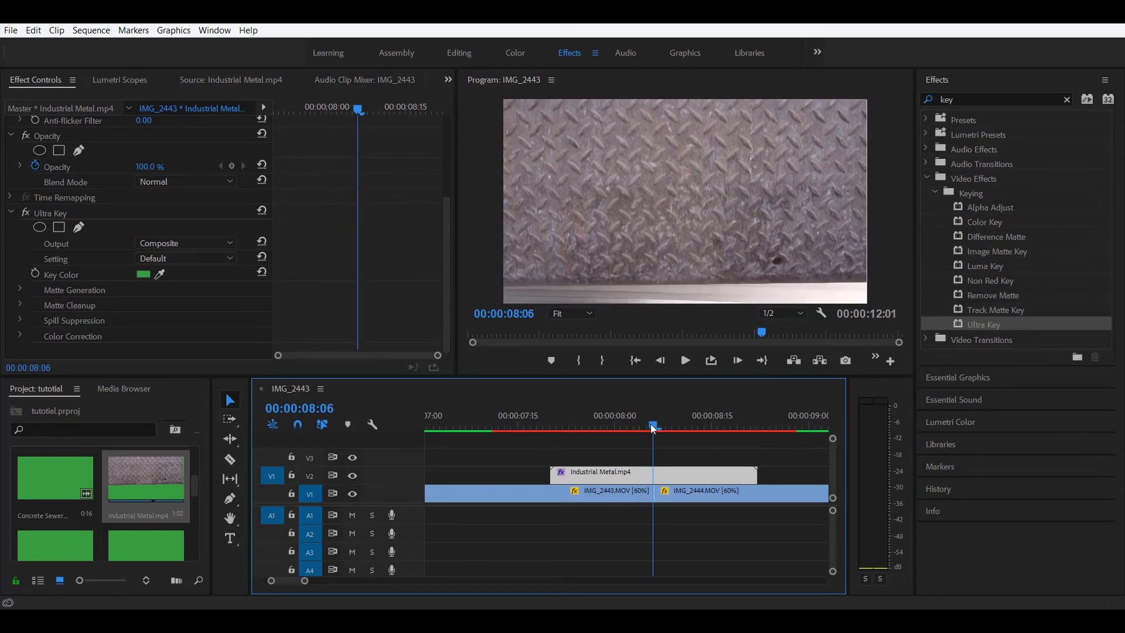
{"action": "left_click", "coordinate": [612, 478]}
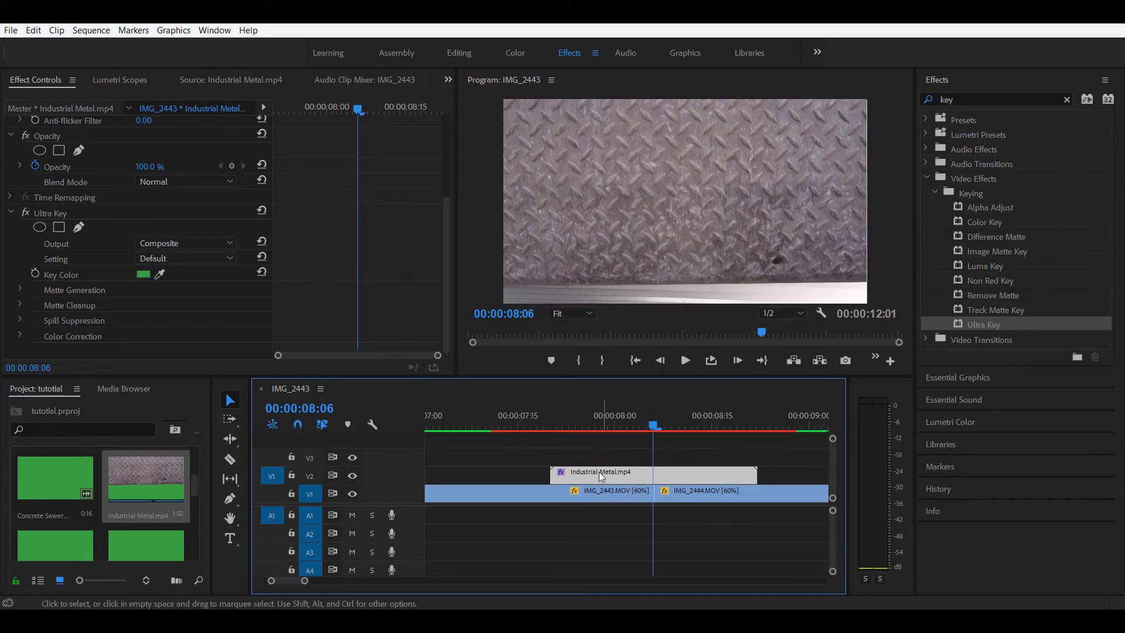
{"action": "left_click_drag", "start_coordinate": [599, 473], "coordinate": [619, 476]}
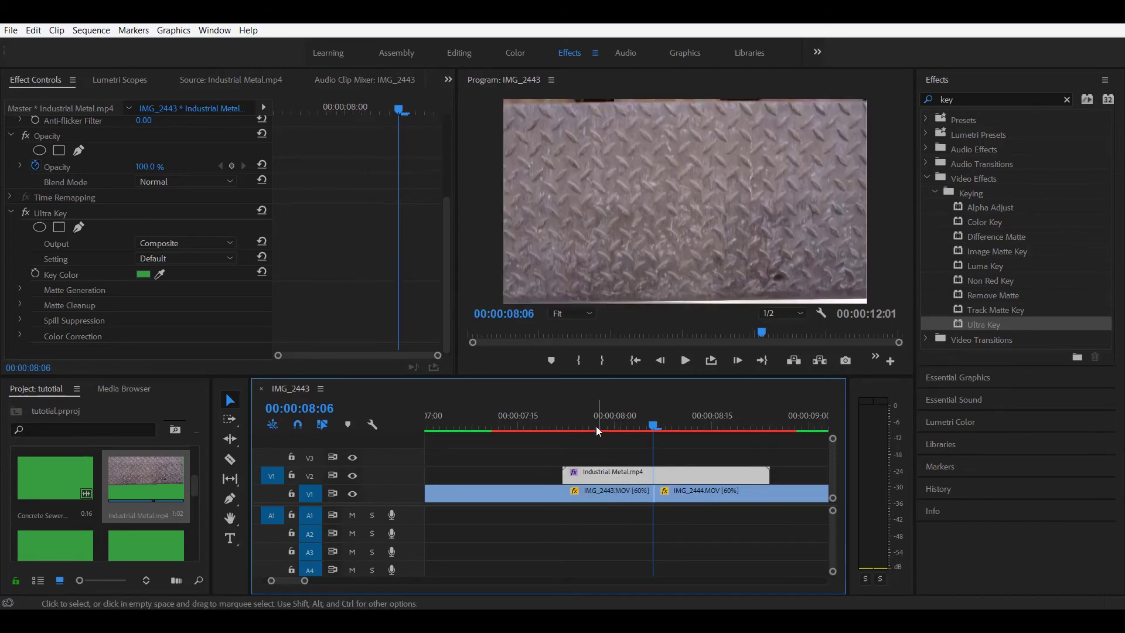
{"action": "left_click_drag", "start_coordinate": [598, 423], "coordinate": [490, 434]}
- Widen the timeline zoom handle so the full IMG_2443 sequence is visible
{"action": "left_click_drag", "start_coordinate": [273, 580], "coordinate": [266, 581]}
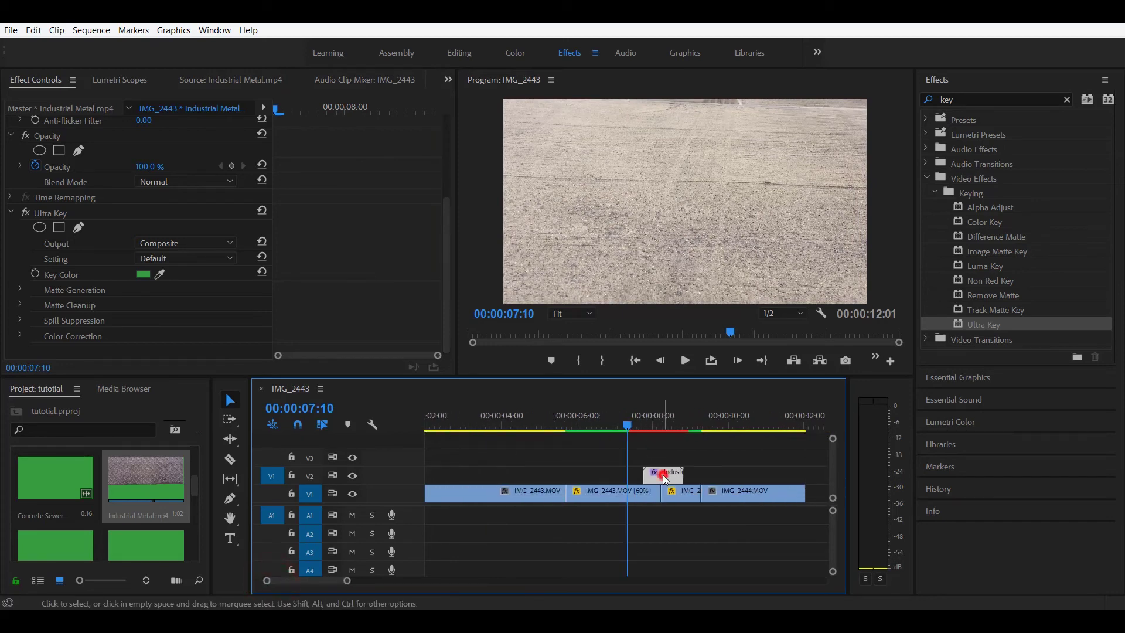